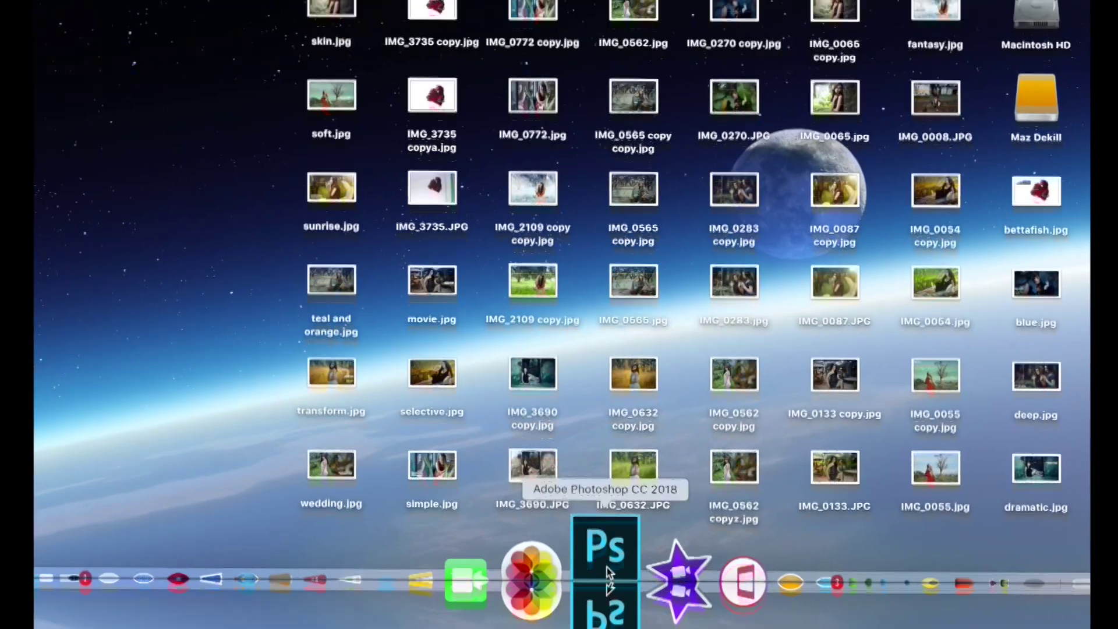
Step: Launch Photoshop CC 2018 from the Dock
left_click(604, 618)
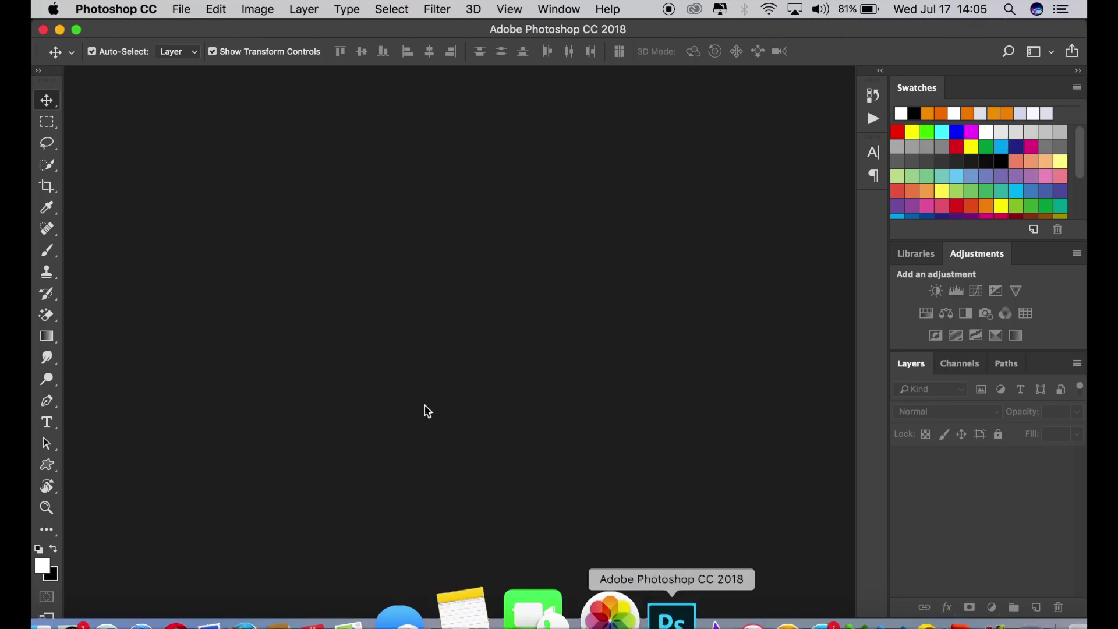
Step: Open the railway-yard photo IMG_0008.JPG
left_click(187, 11)
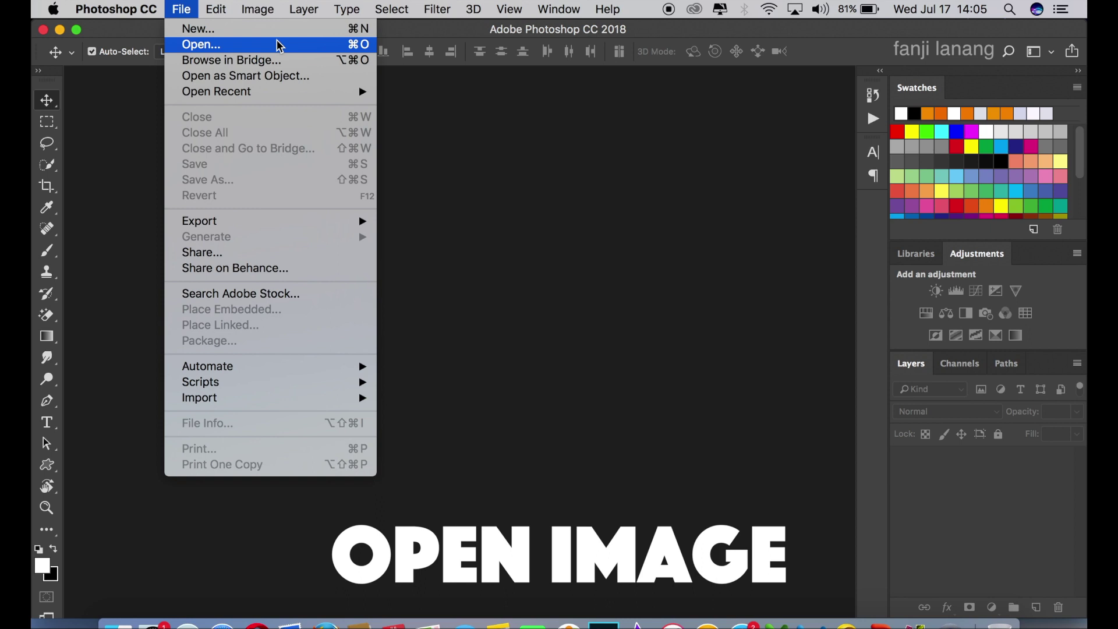
left_click(279, 45)
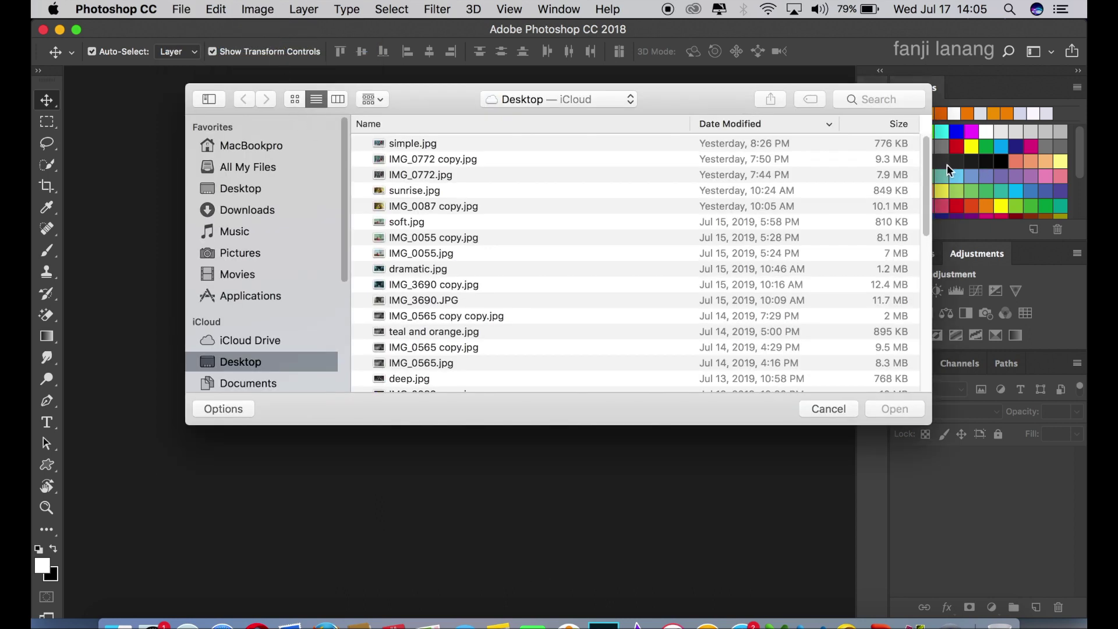
scroll(897, 352, "down", 2)
scroll(907, 366, "down", 10)
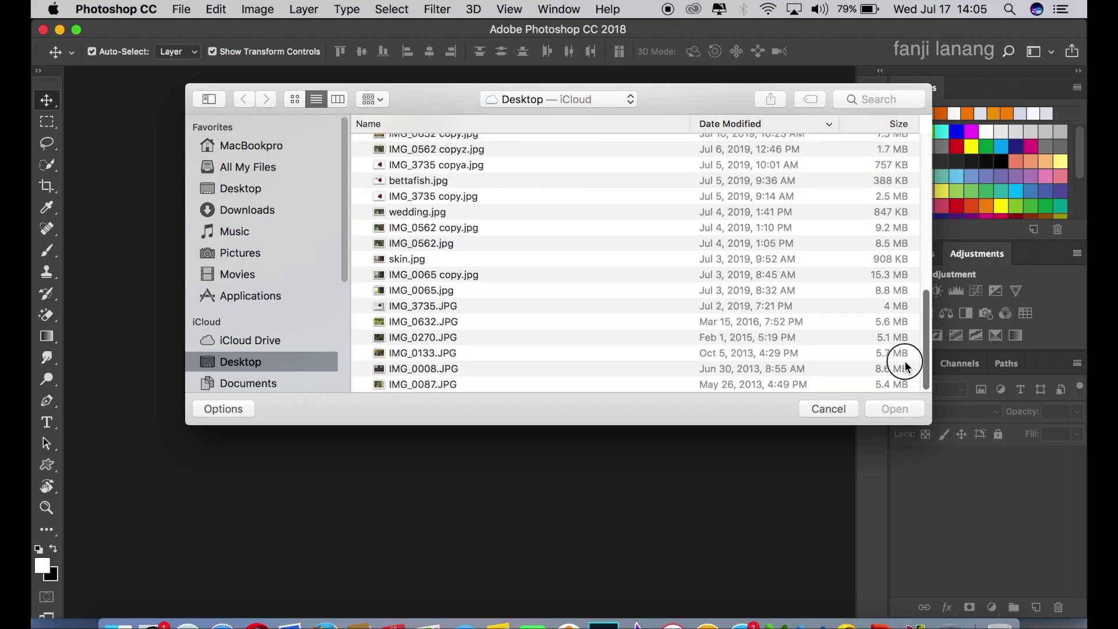
left_click(651, 369)
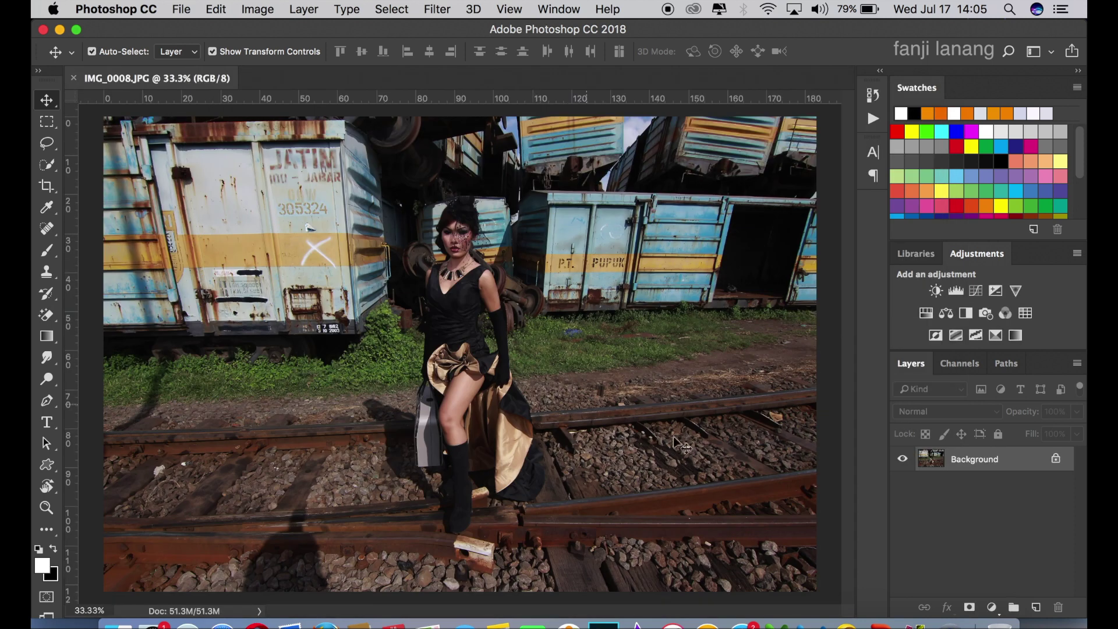
Step: Duplicate the Background layer as Background copy
left_click(992, 461)
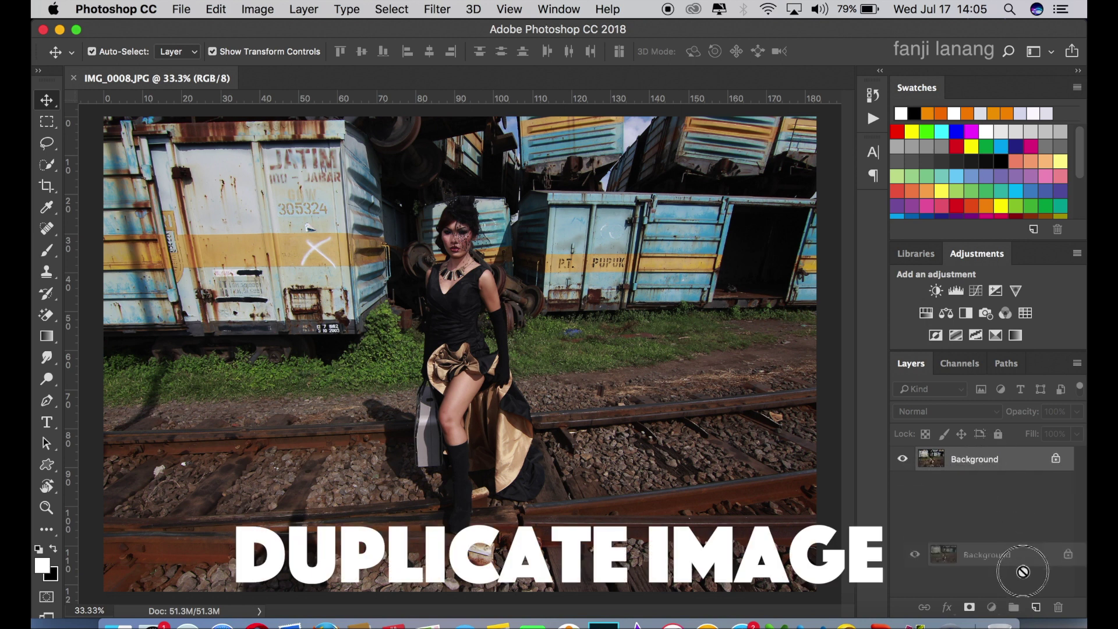
left_click_drag(992, 461, 1033, 609)
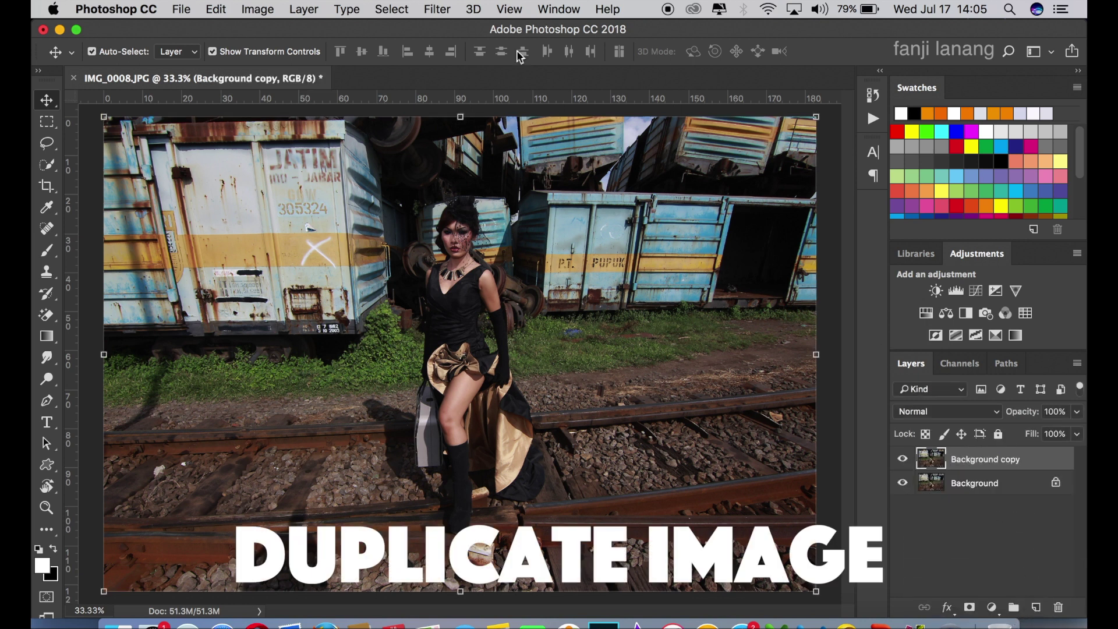
left_click(437, 9)
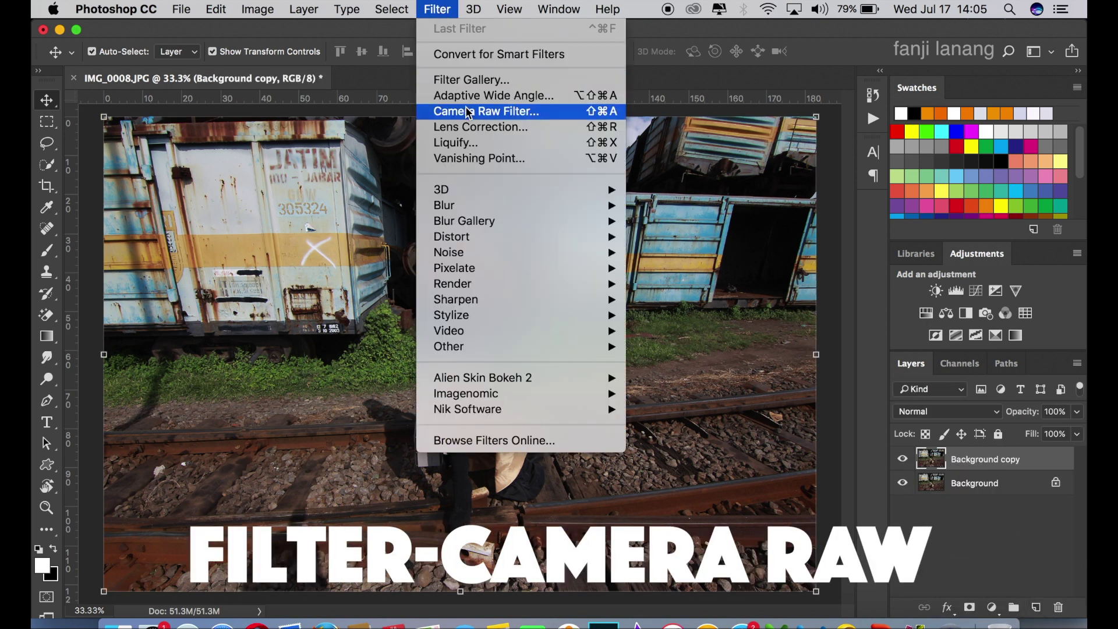
Step: In the Camera Raw Filter, set Exposure +0.35, Contrast -20 and Highlights -65
left_click(465, 111)
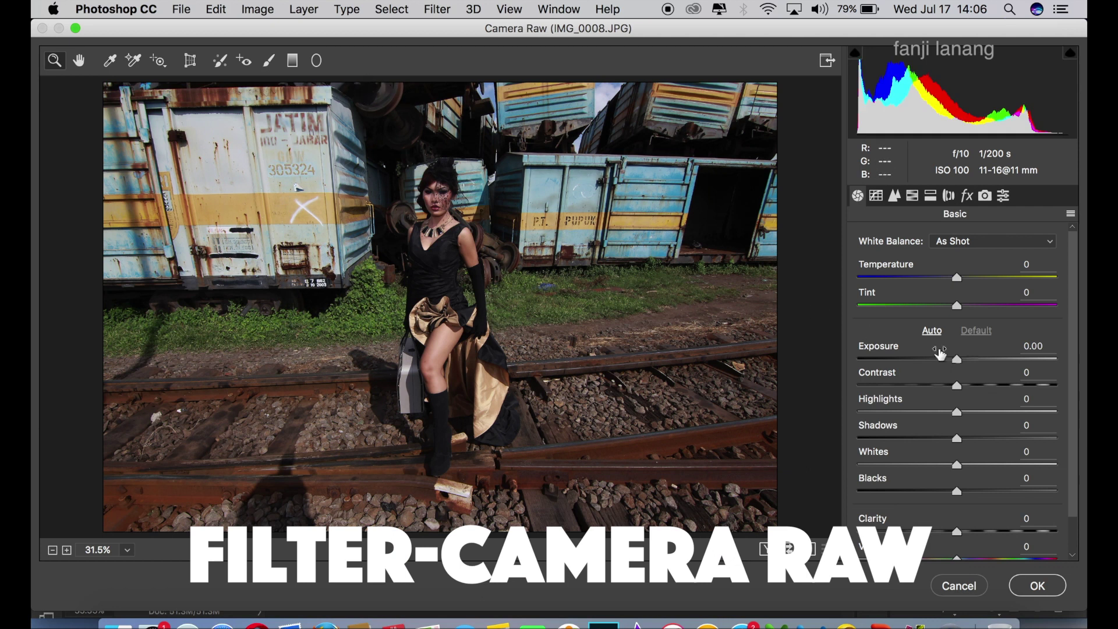
left_click(969, 360)
left_click_drag(968, 359, 964, 367)
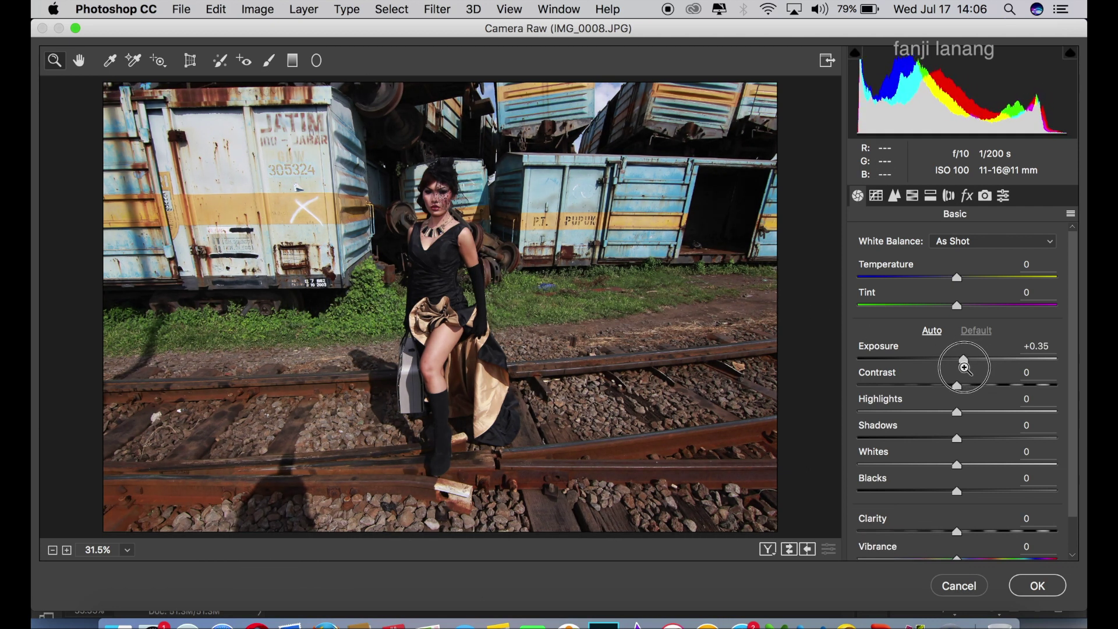
left_click(1029, 374)
type("20")
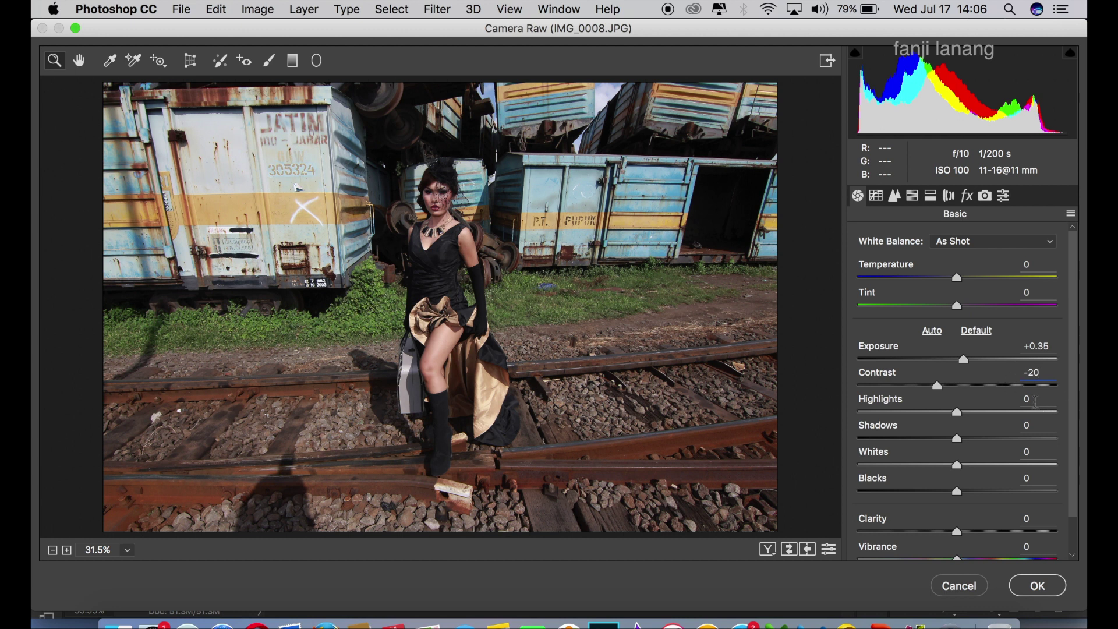
left_click(1037, 400)
type("65")
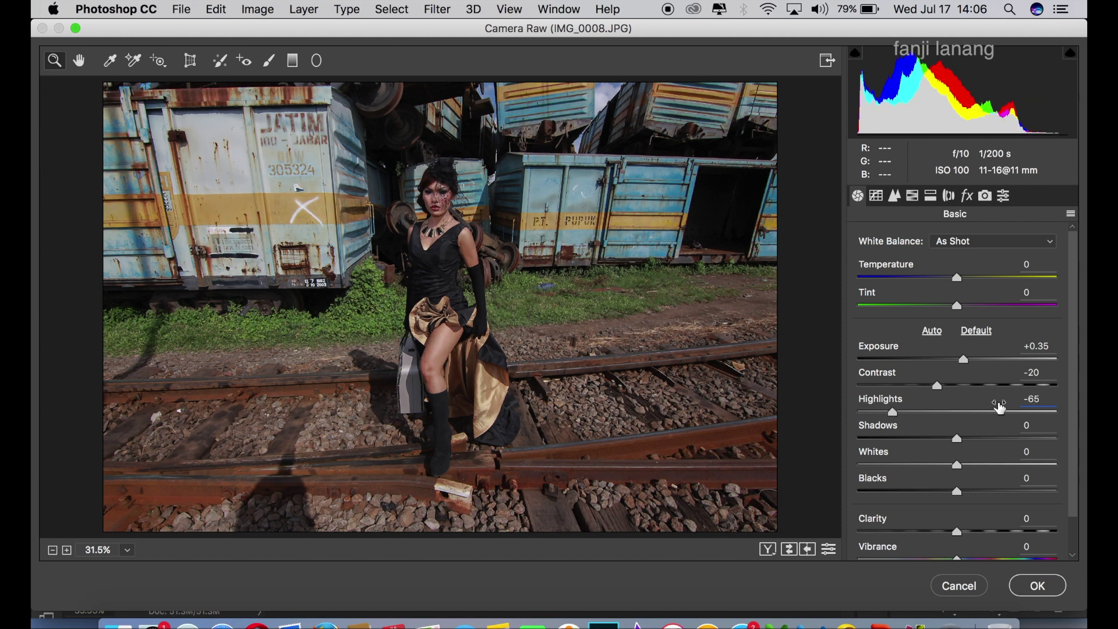
Step: Set Shadows -50, Blacks -30 and Vibrance -20 in the Basic panel
key("Tab")
type("50")
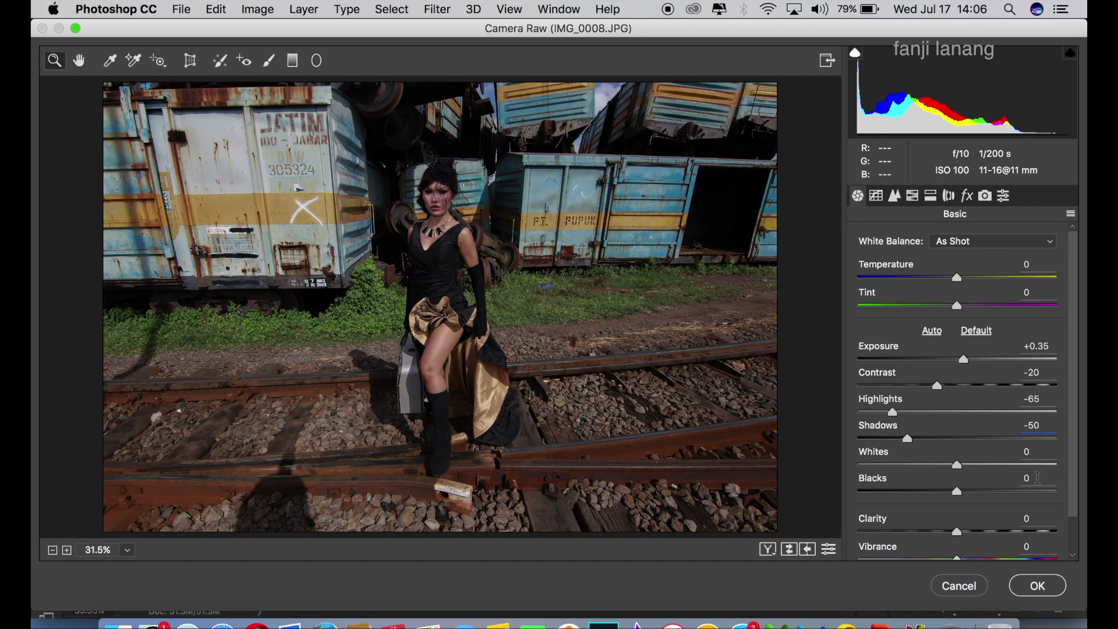
left_click(1021, 479)
type("30")
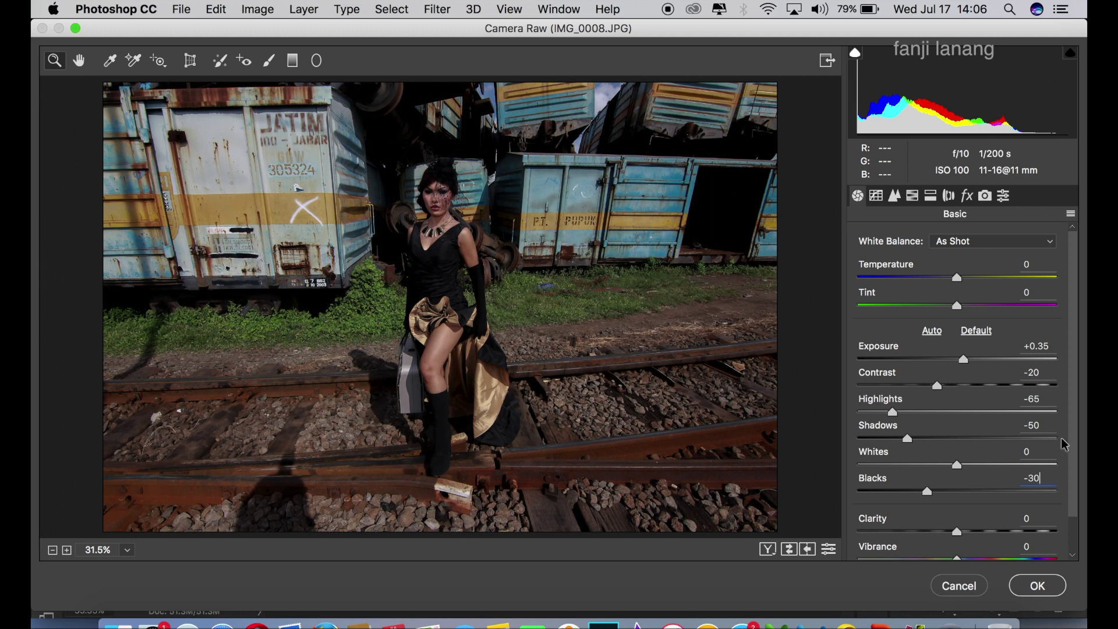
scroll(1074, 455, "down", 2)
left_click(1013, 511)
type("-")
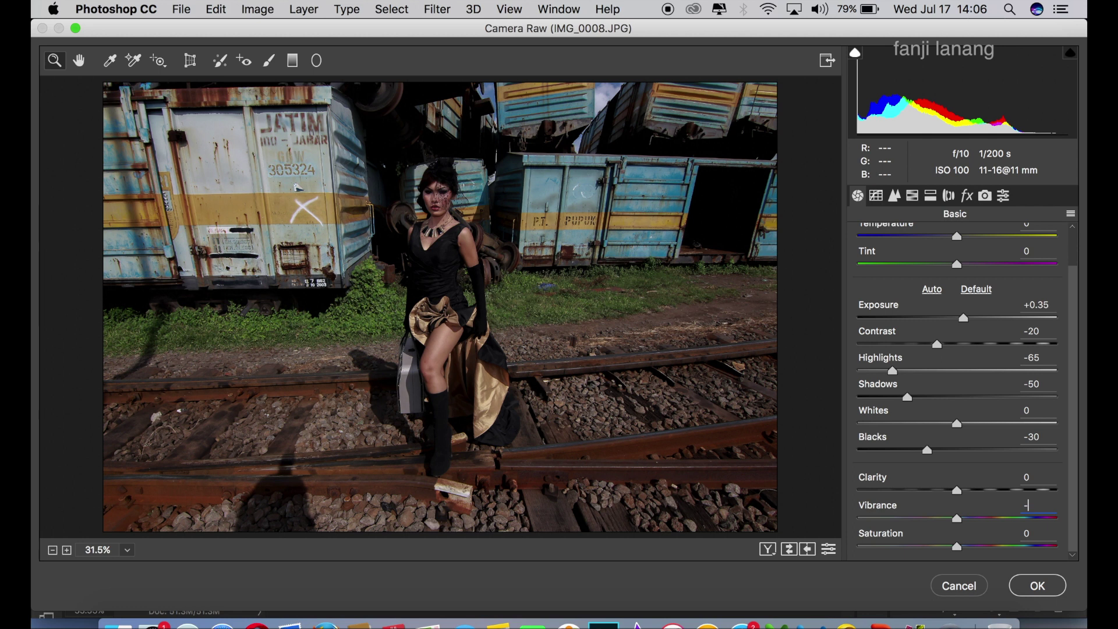
type("20")
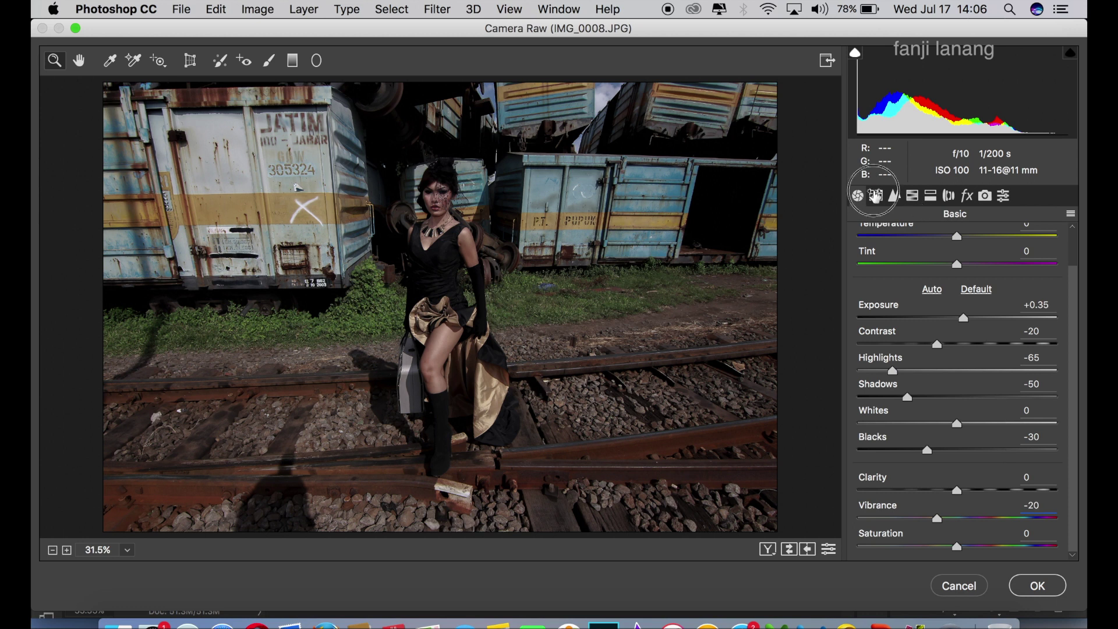
left_click(877, 196)
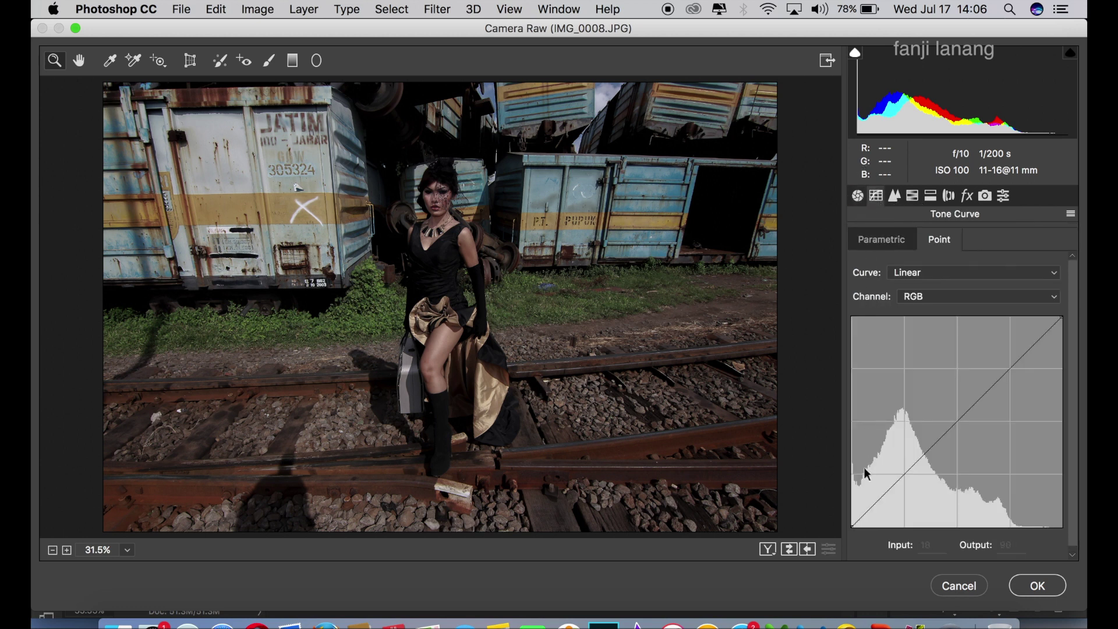
Step: Shape a custom point curve: lifted blacks, midtone and highlight points, white end lowered to 229
left_click(892, 248)
left_click(934, 246)
mouse_move(852, 526)
left_mouse_down()
mouse_move(843, 505)
mouse_move(885, 494)
left_mouse_up()
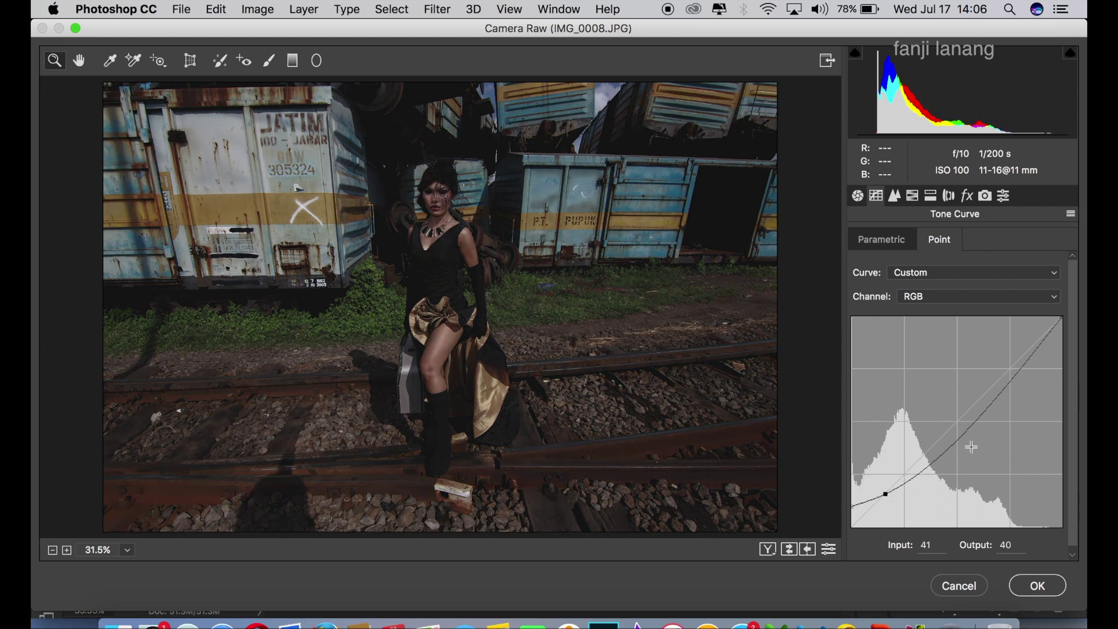
left_click_drag(961, 438, 958, 421)
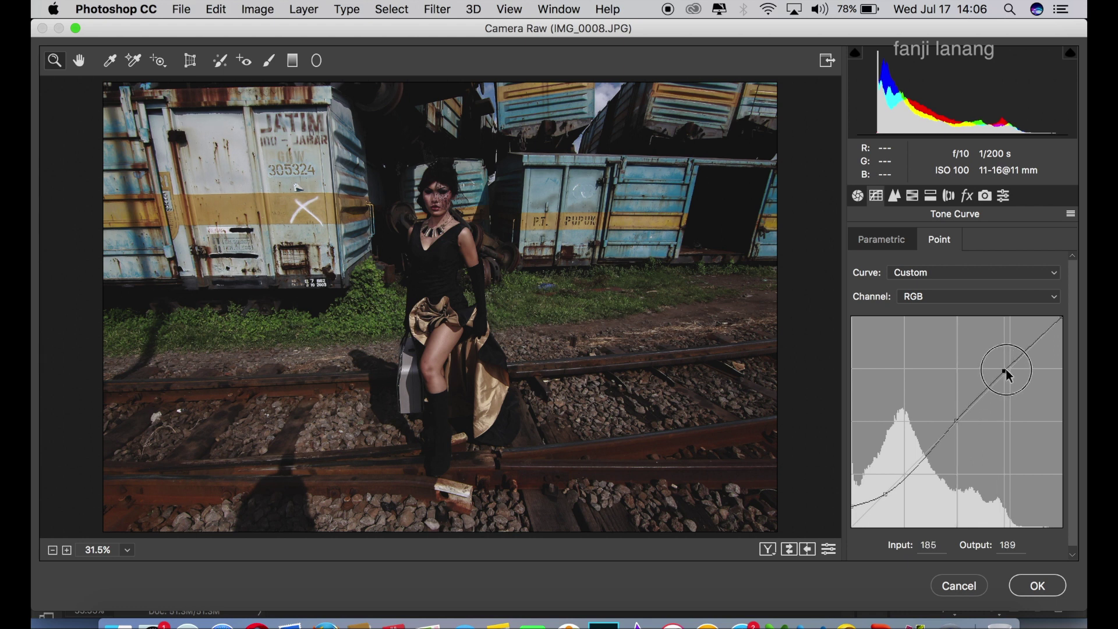
left_click(1011, 369)
left_click_drag(1063, 318, 1080, 347)
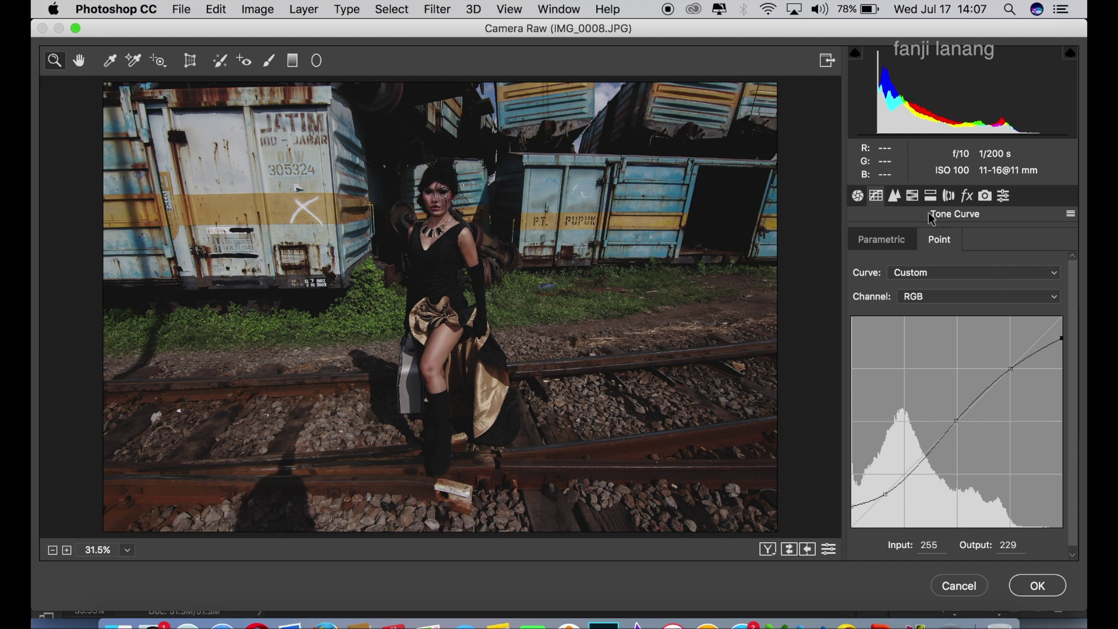
Step: In HSL Hue, set the Oranges hue to 20
left_click(896, 197)
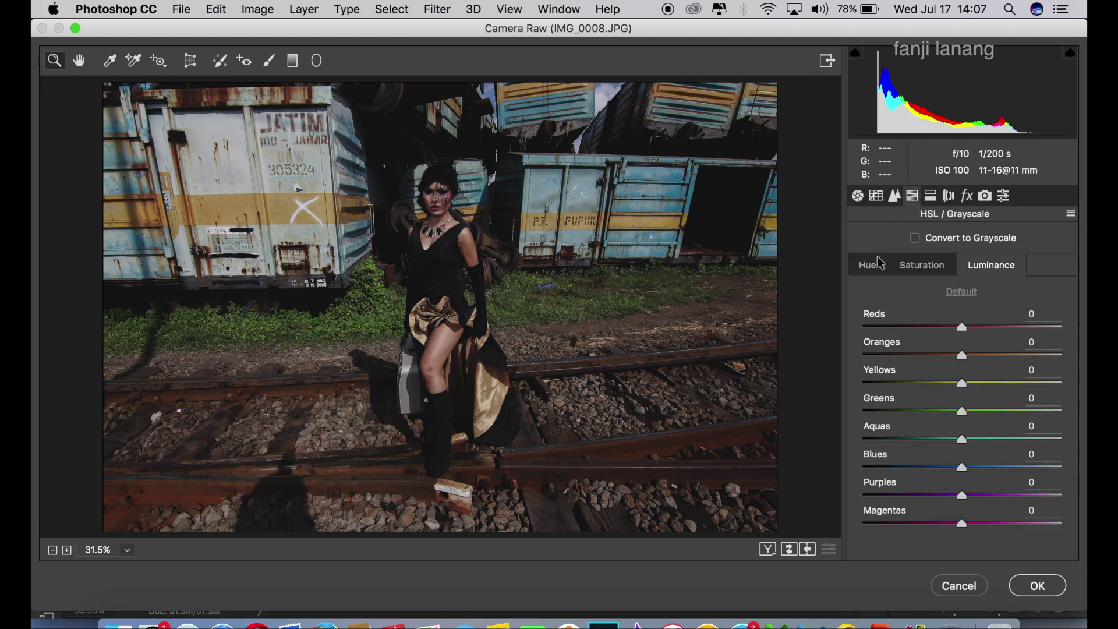
left_click(879, 267)
left_click(1028, 342)
type("20")
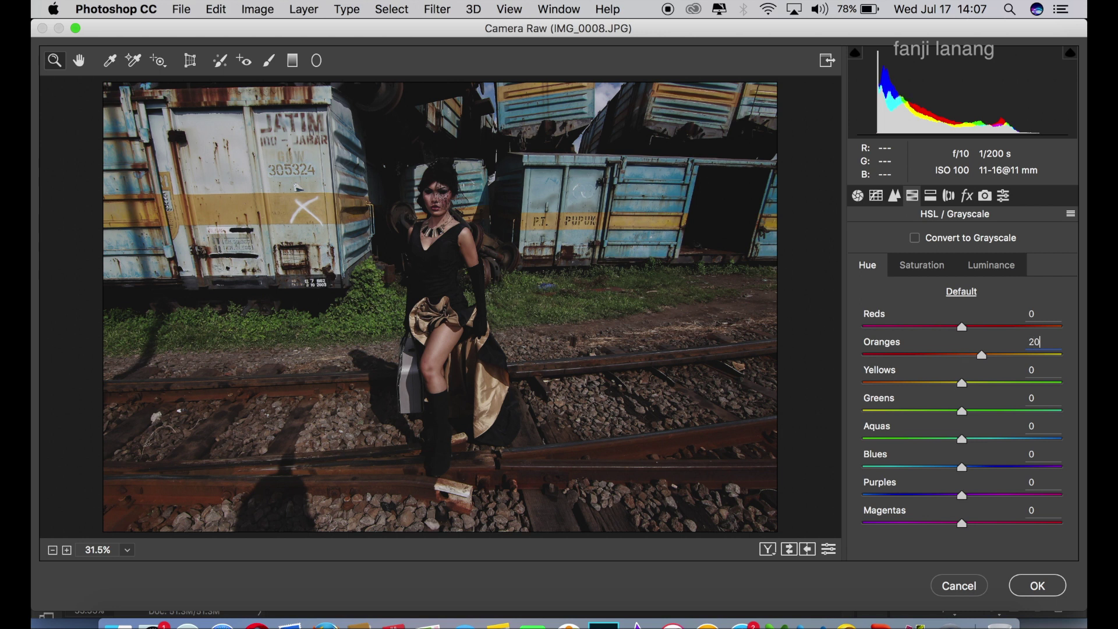
Step: Set Saturation to -100 for Yellows, Greens, Aquas, Purples, Magentas, and Blues to -45
left_click(922, 267)
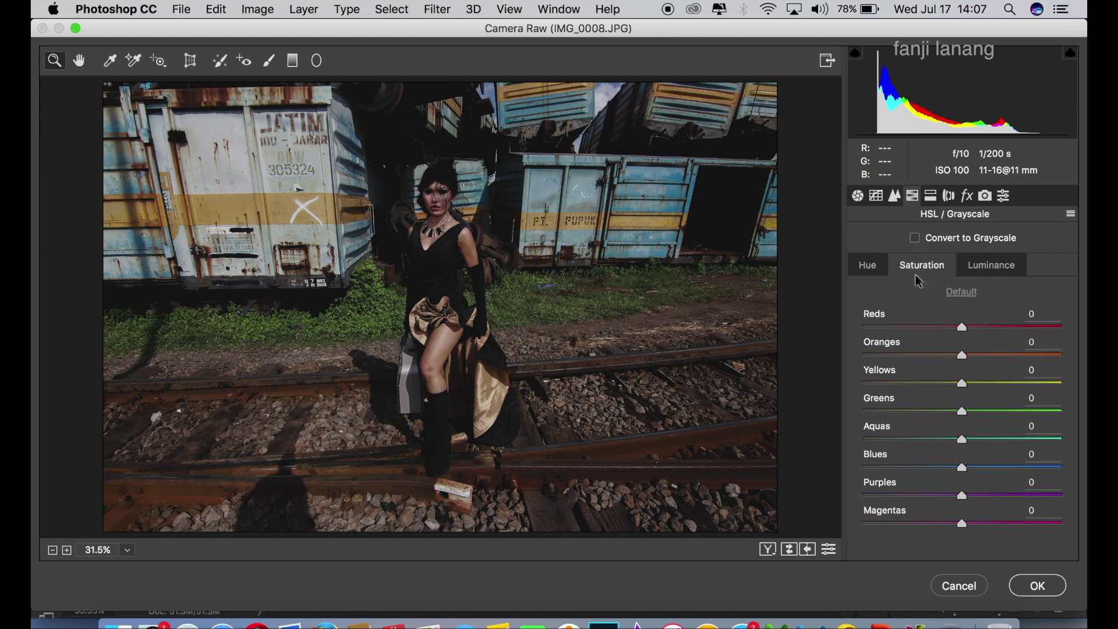
left_click(900, 383)
left_click_drag(871, 394, 849, 392)
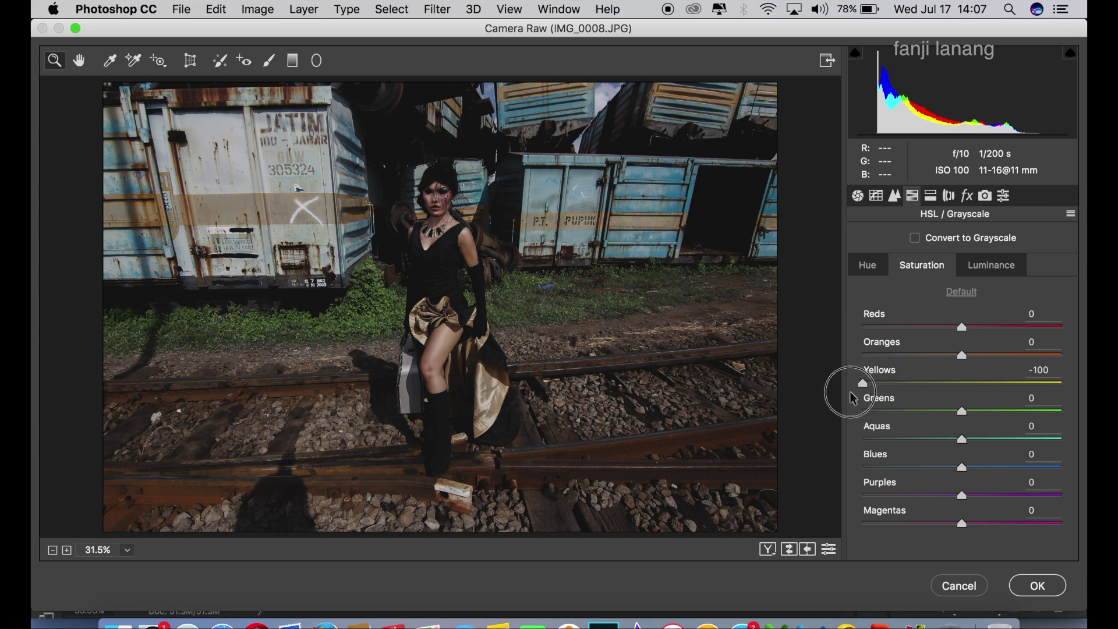
left_click_drag(907, 417, 840, 418)
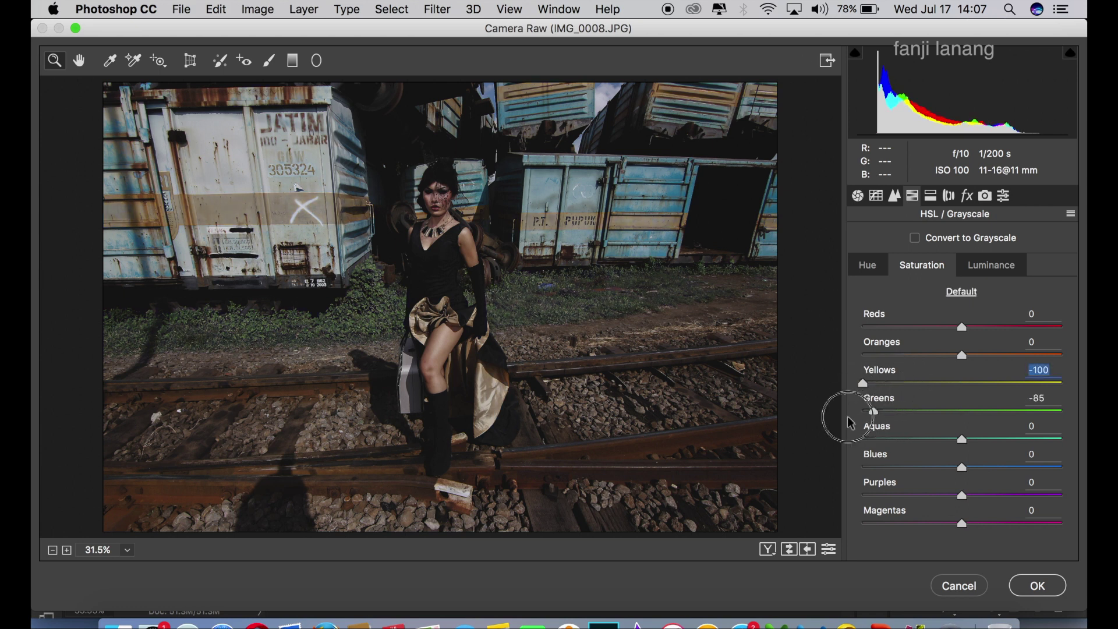
left_click_drag(932, 447, 851, 445)
left_click(1043, 456)
type("-45")
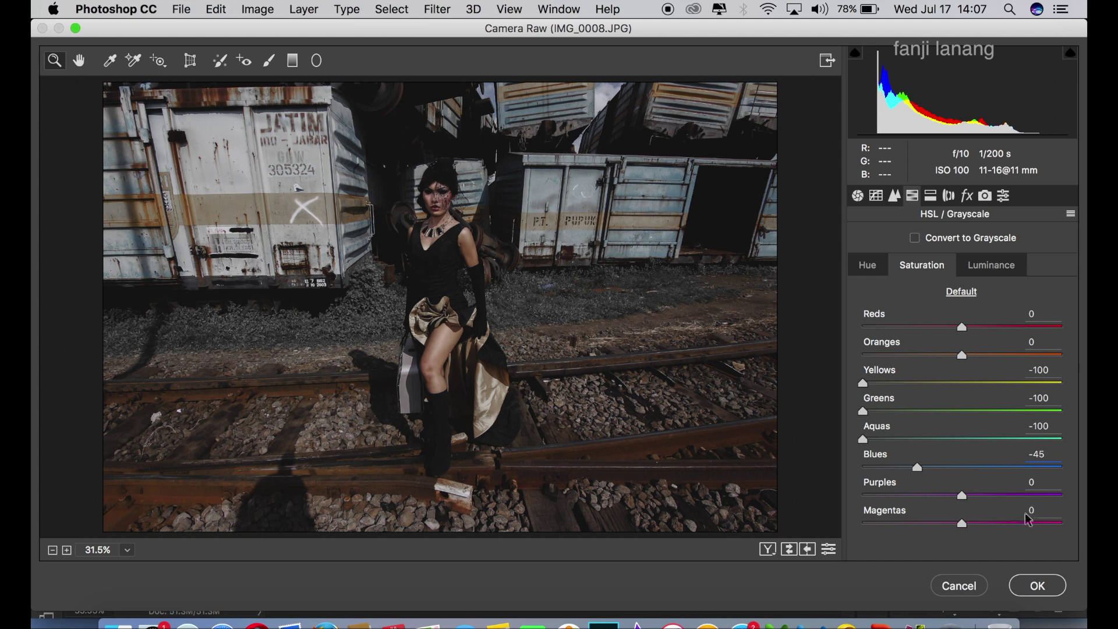
mouse_move(962, 496)
left_mouse_down()
mouse_move(852, 513)
mouse_move(837, 535)
left_mouse_up()
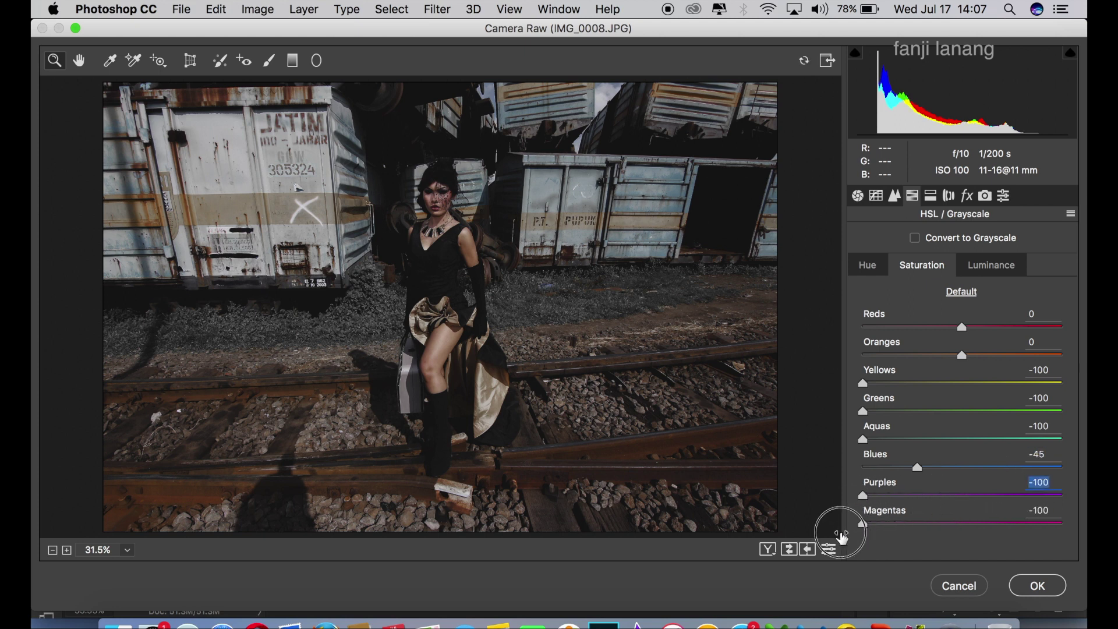
Step: Set luminance for Oranges +23, Yellows -18 and Greens -25
left_click(977, 272)
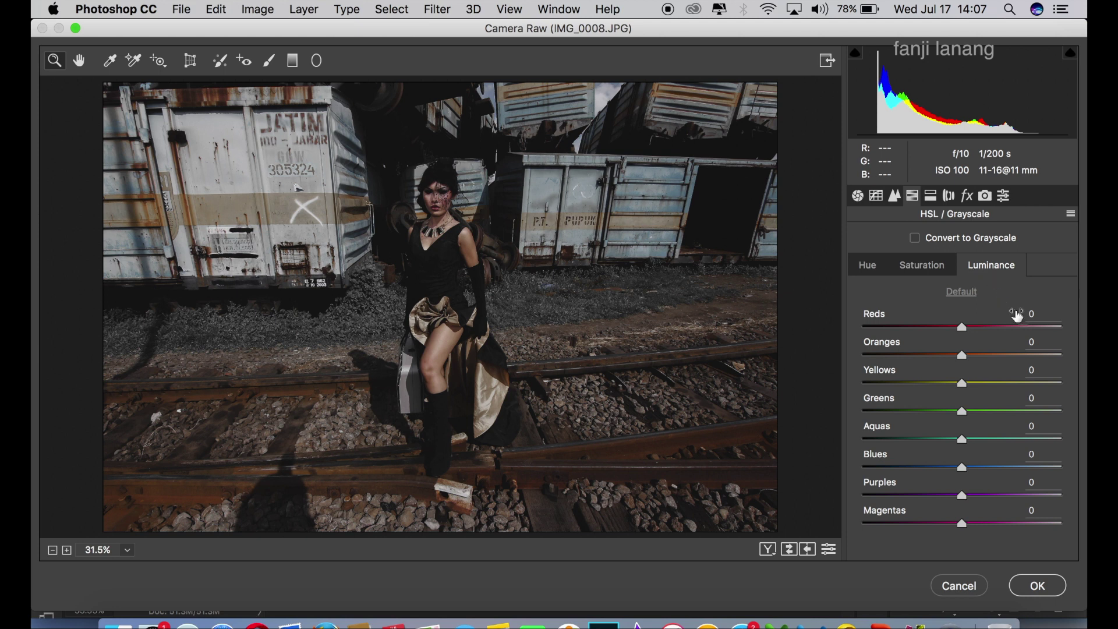
left_click(1013, 347)
type("23")
left_click(1040, 371)
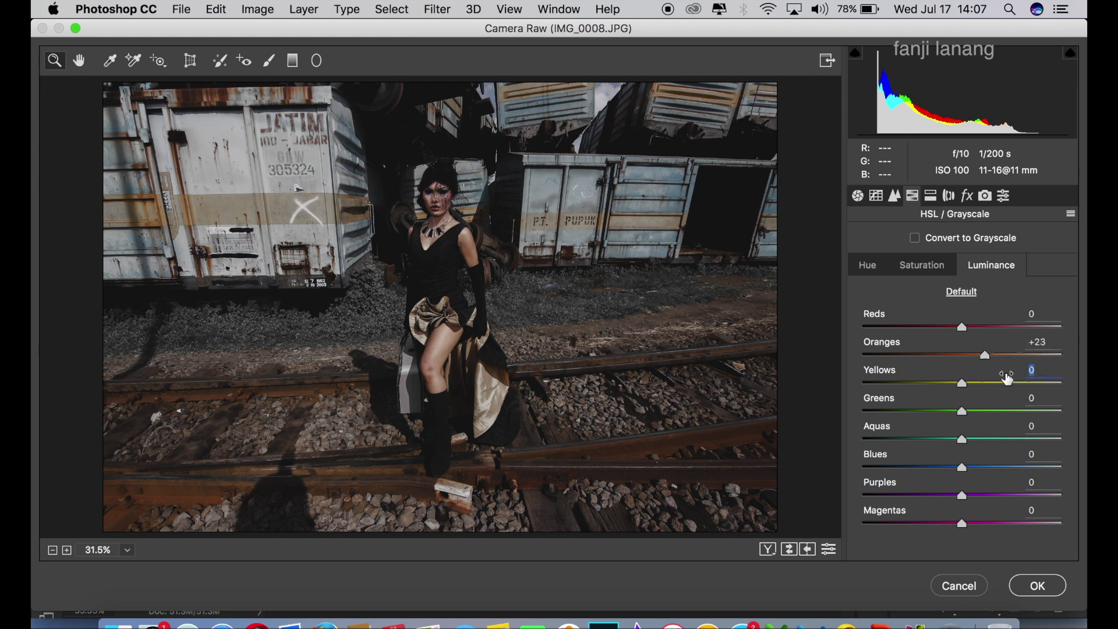
type("-18")
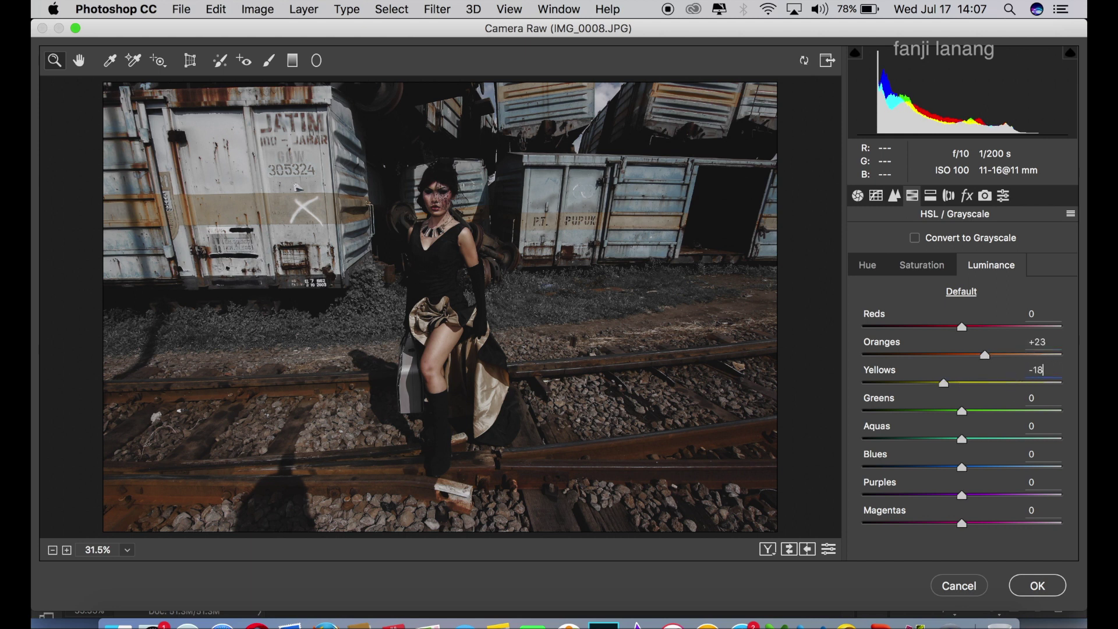
left_click(1023, 408)
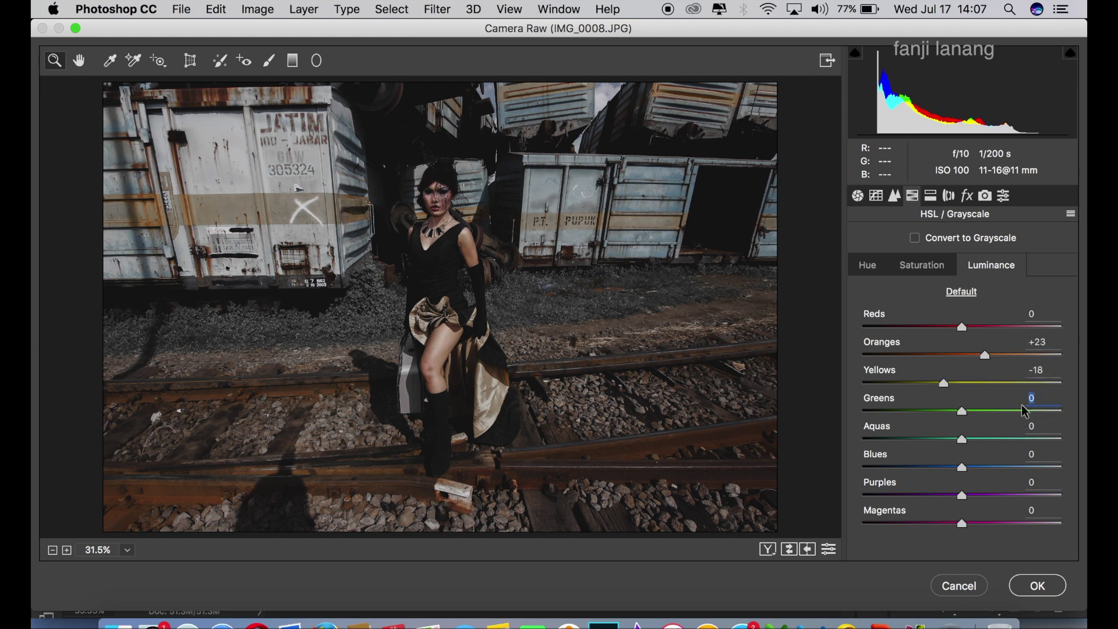
type("-25")
Step: Set luminance for Aquas +16, Blues -10, Purples -89 and Magentas -10
left_click(1040, 428)
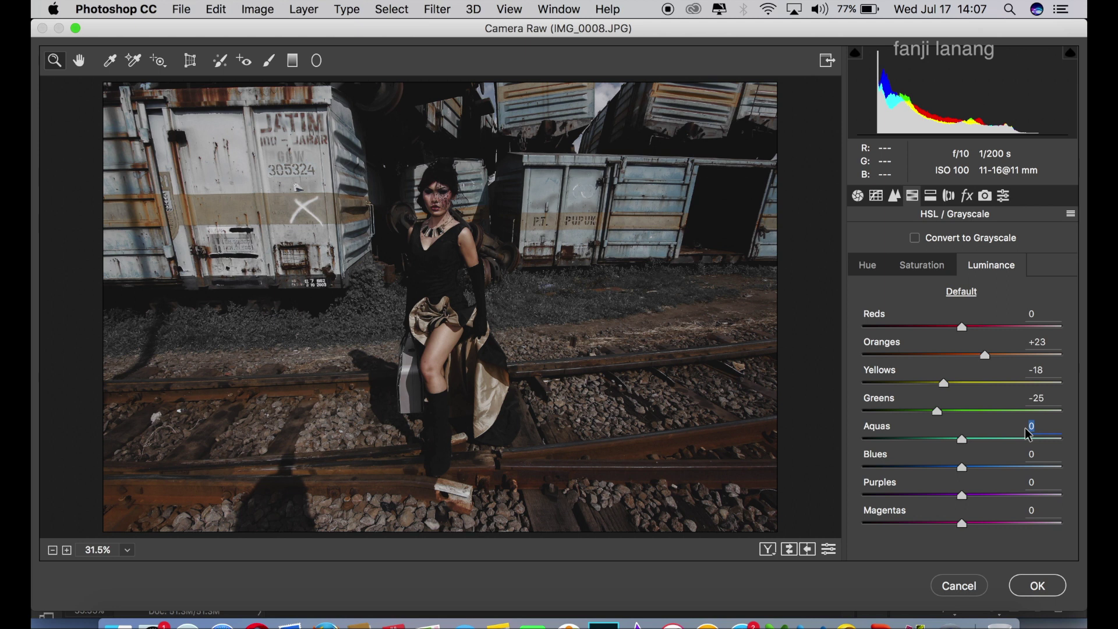
type("16")
key("Tab")
type("-10")
left_click(1040, 481)
type("89")
key("Tab")
type("10")
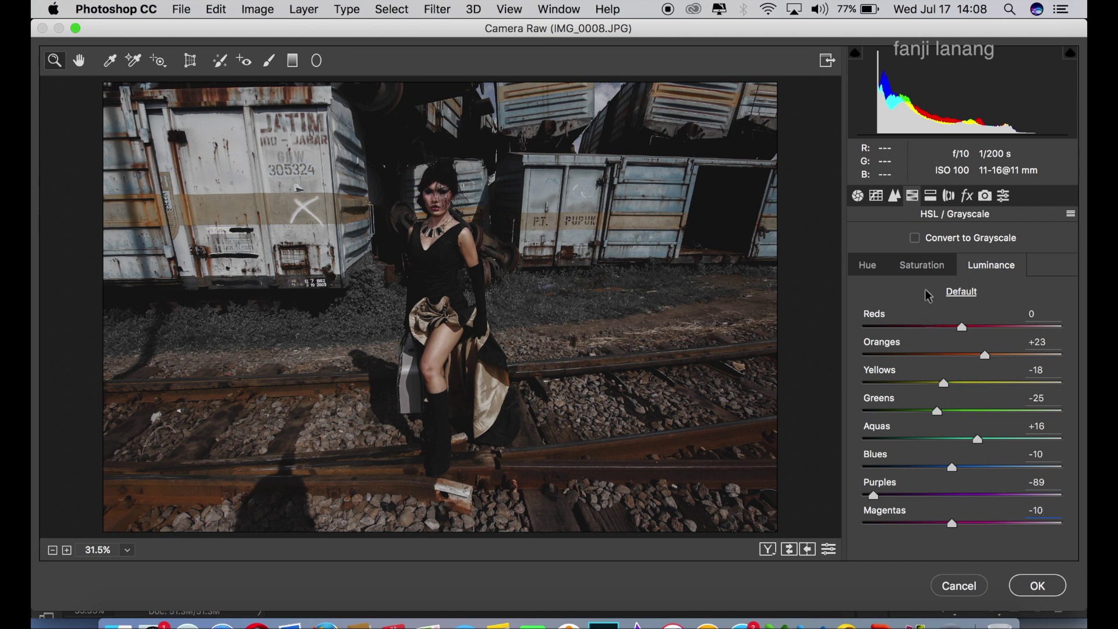
left_click(949, 196)
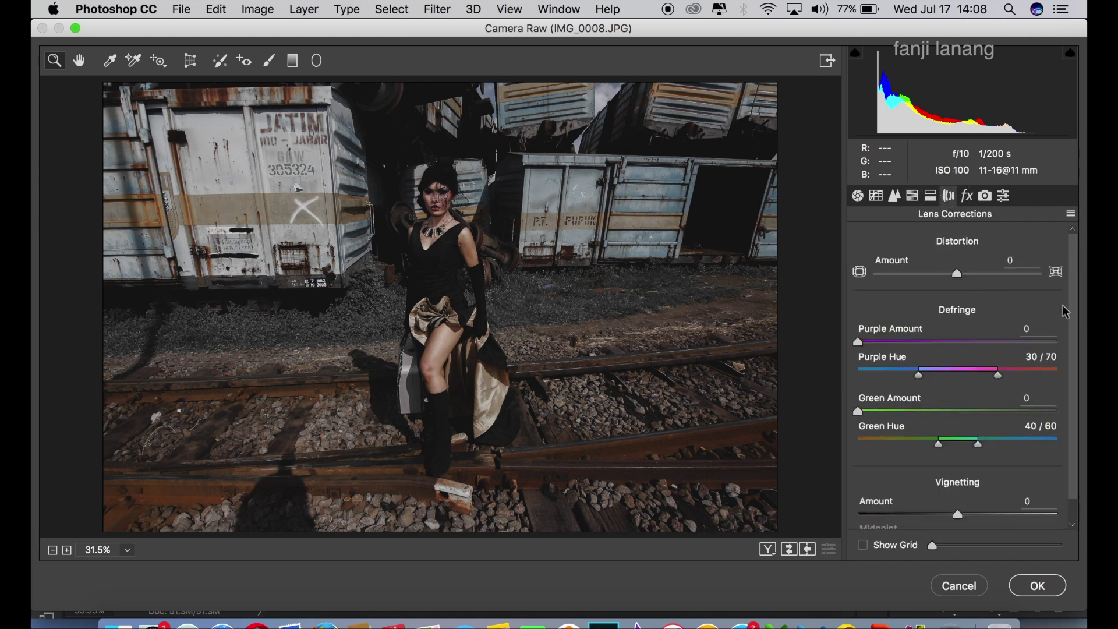
Step: Add a dark edge vignette with Amount -50 and Midpoint 0
scroll(1073, 321, "down", 2)
left_click(919, 488)
left_click_drag(920, 489, 911, 511)
left_click_drag(940, 517, 833, 522)
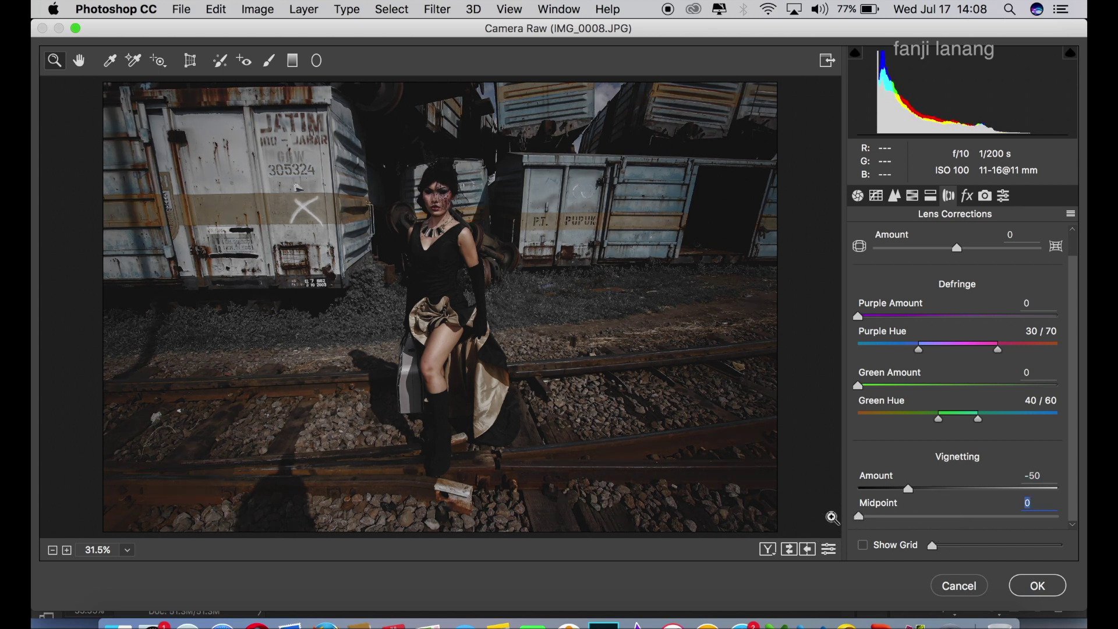
Step: Tint highlights to Hue 41, Saturation 15 and shadows to Hue 24, Saturation 10
left_click(938, 201)
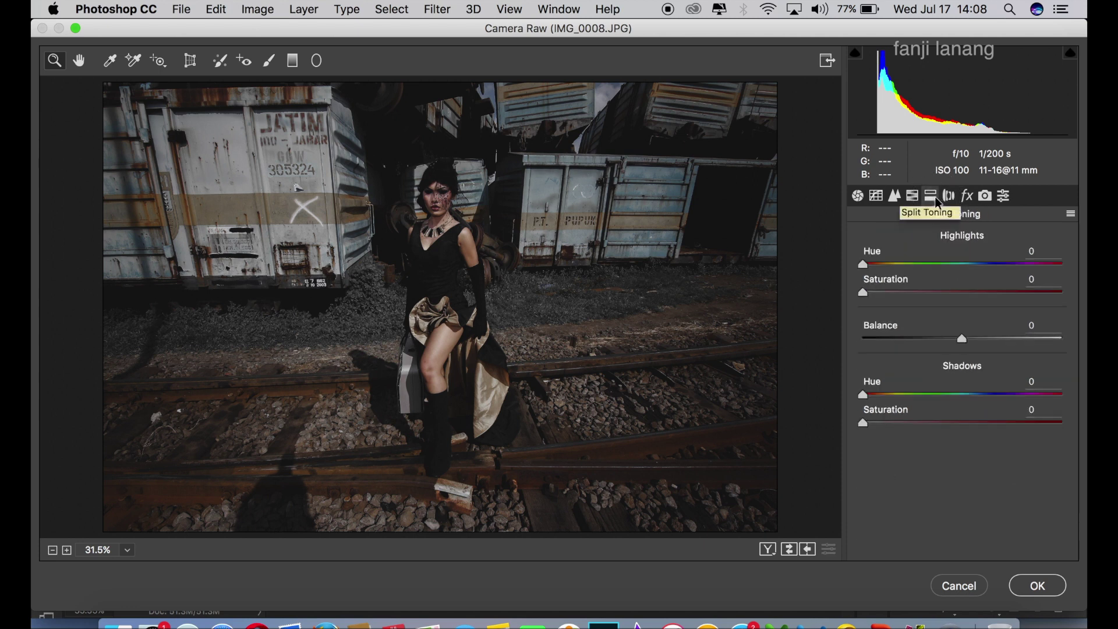
left_click(951, 197)
left_click(933, 198)
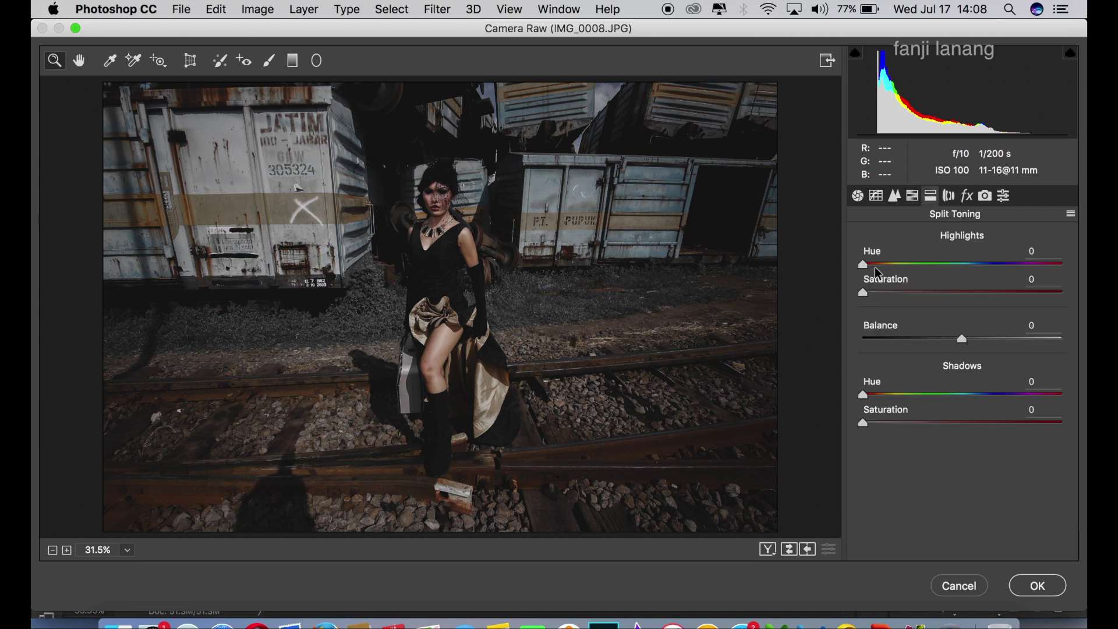
left_click_drag(878, 266, 879, 266)
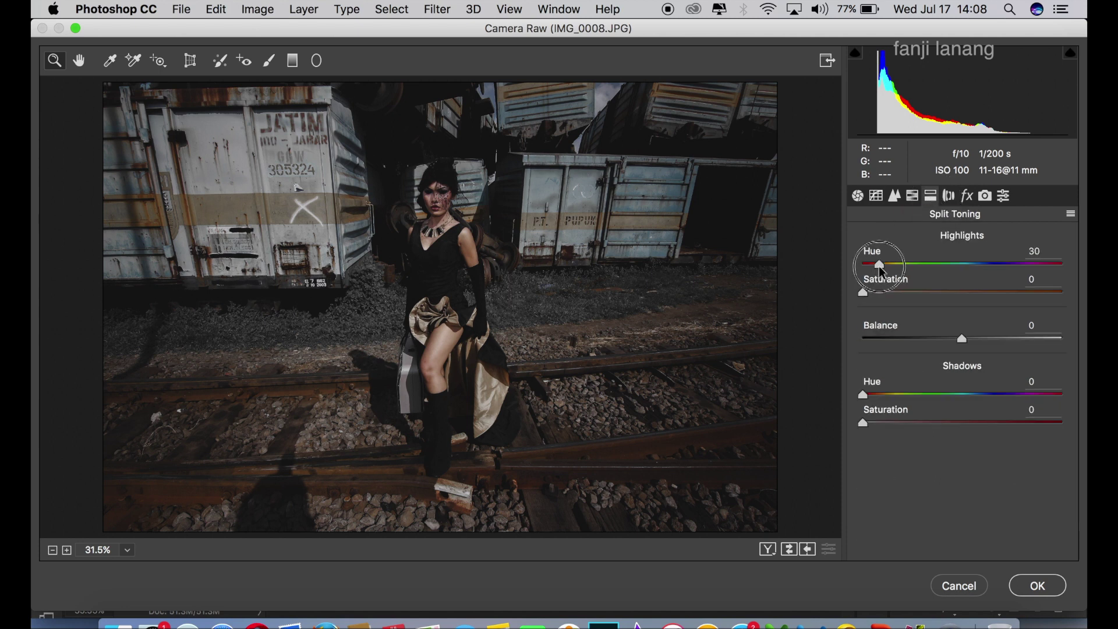
left_click(893, 293)
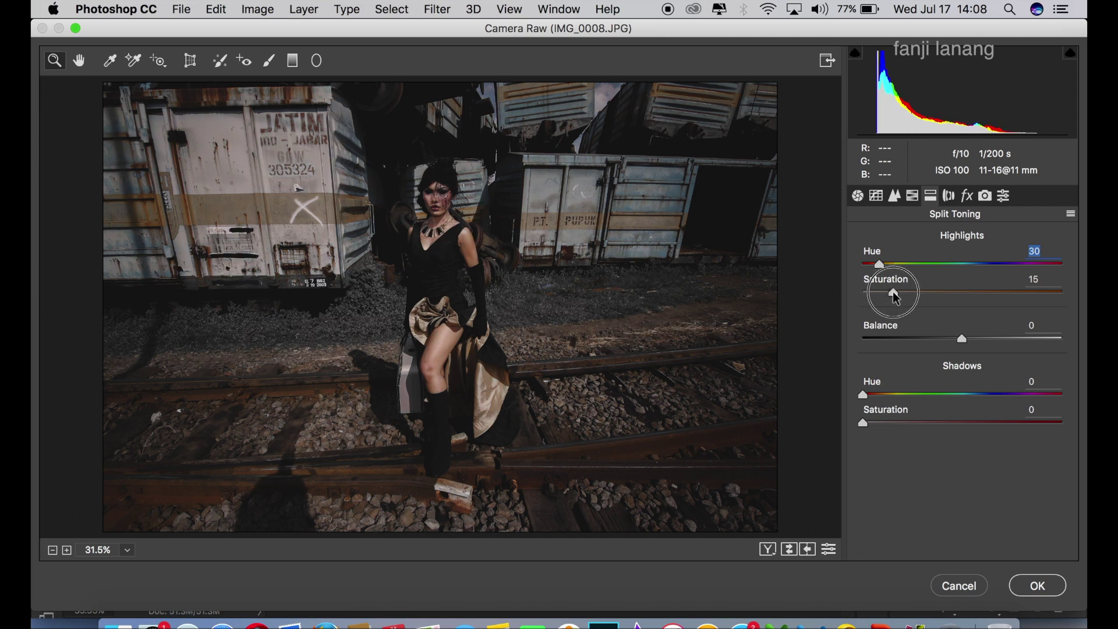
left_click(876, 395)
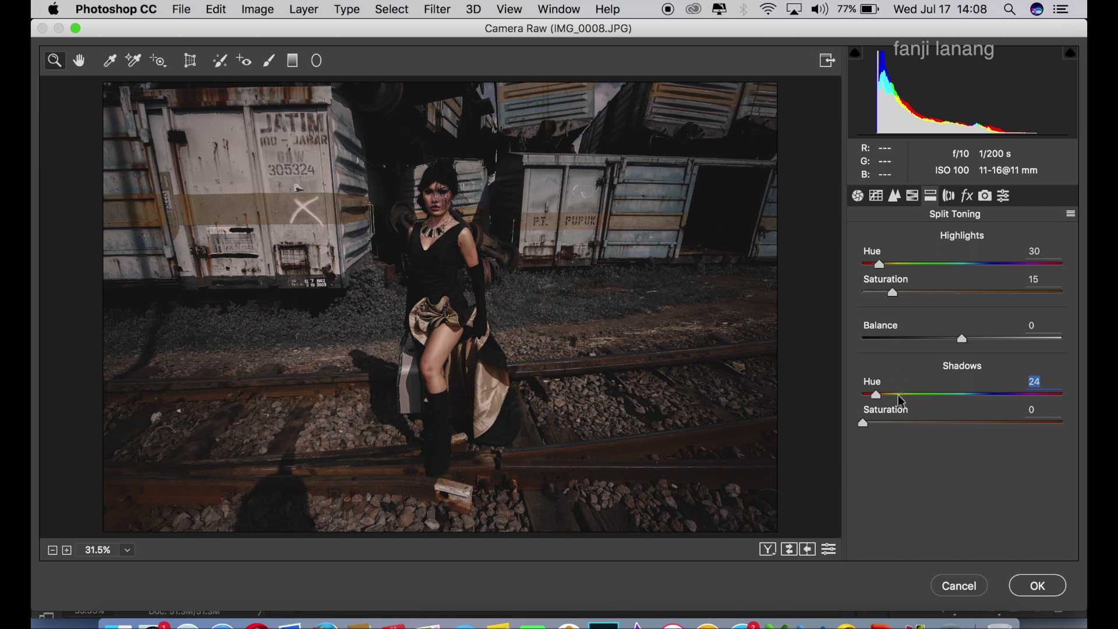
left_click(892, 423)
left_click_drag(894, 434, 889, 447)
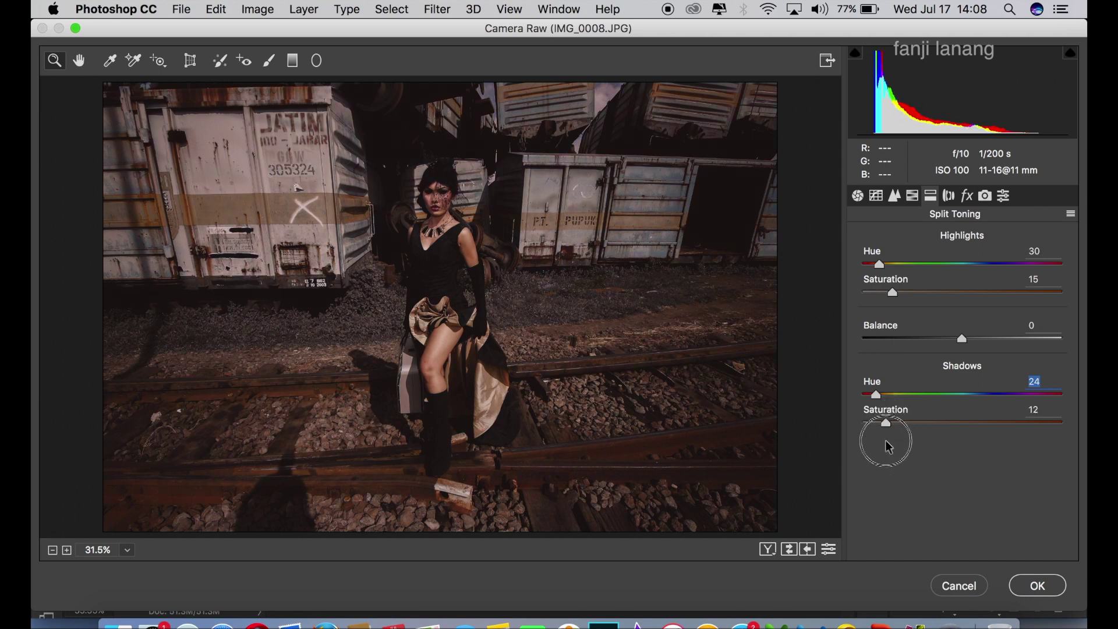
left_click_drag(889, 447, 887, 445)
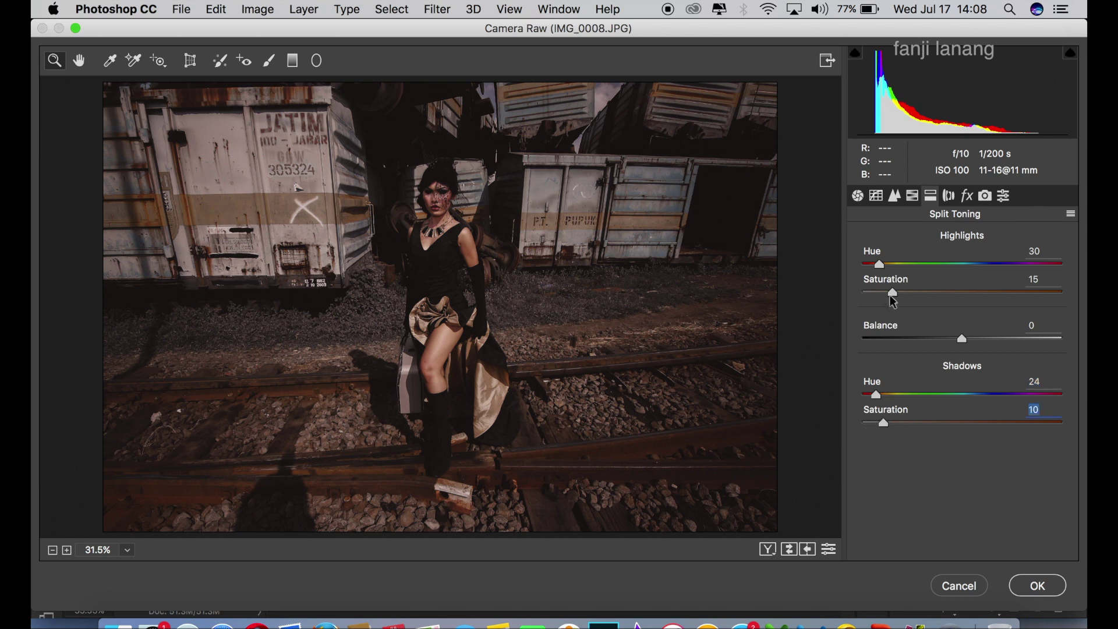
left_click_drag(880, 265, 886, 268)
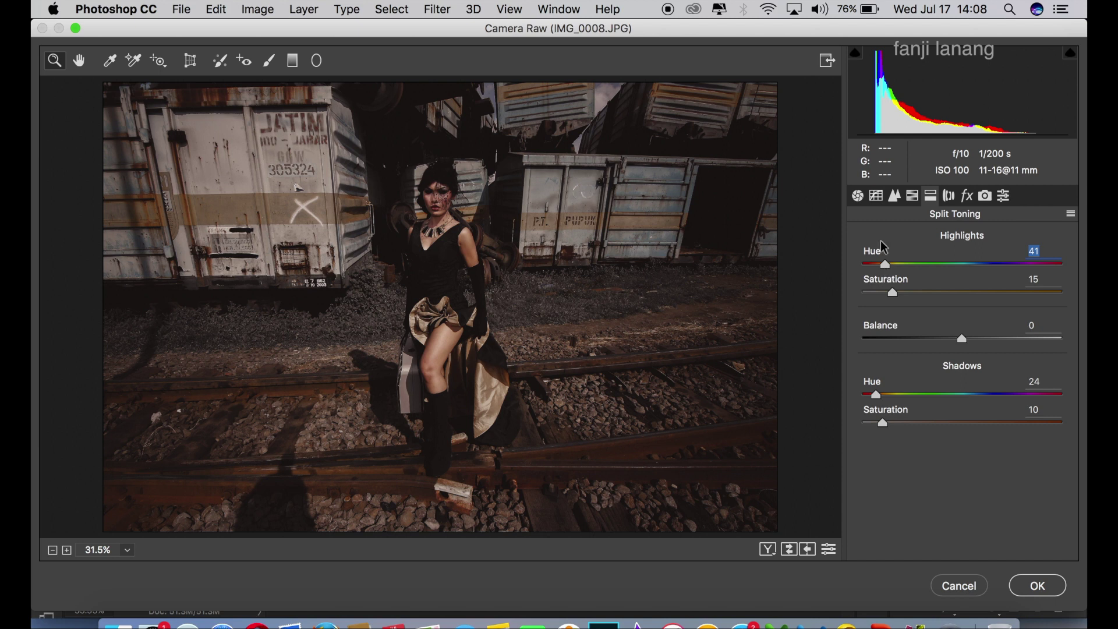
left_click(949, 196)
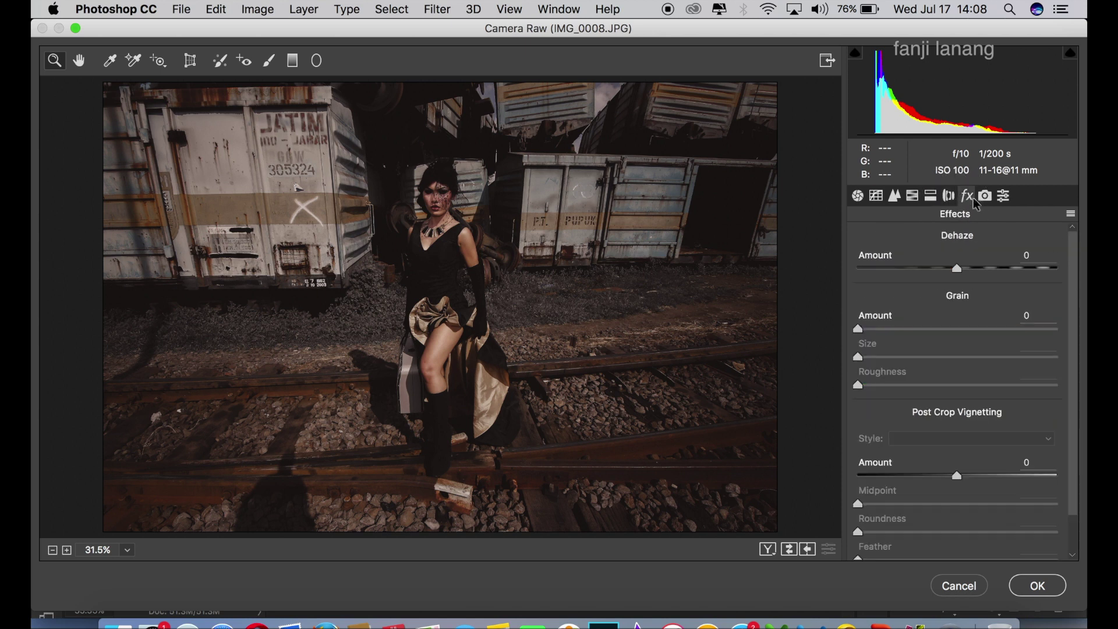
Step: In Camera Calibration, set Red Primary Hue +20, Saturation -15, and Green Primary Hue +10
left_click(984, 197)
left_click(1034, 345)
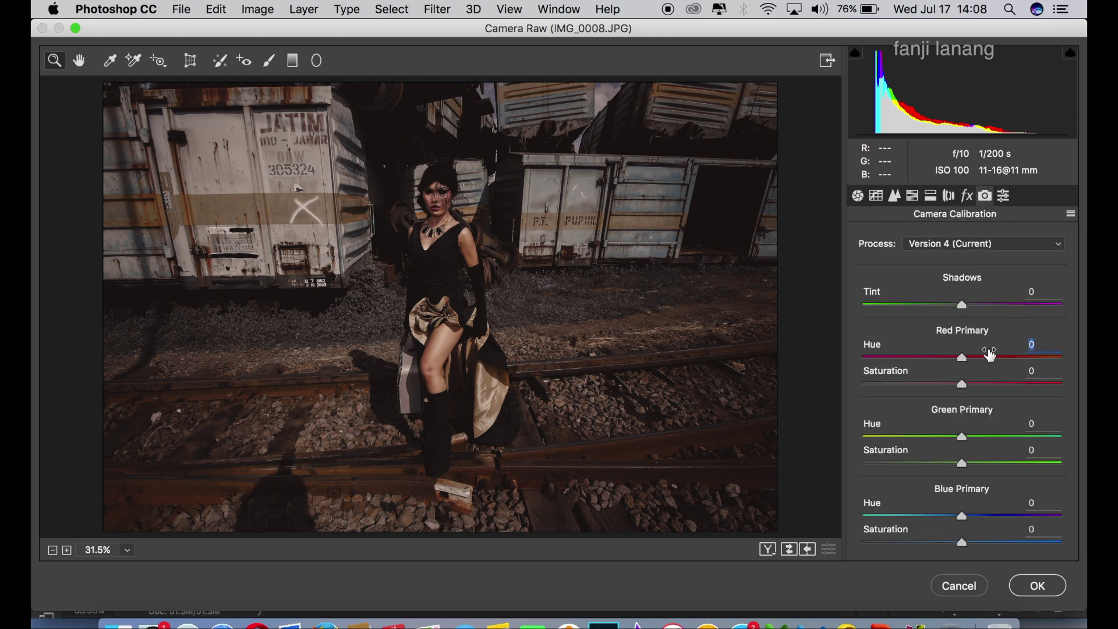
type("20")
key("Tab")
type("-1")
type("5")
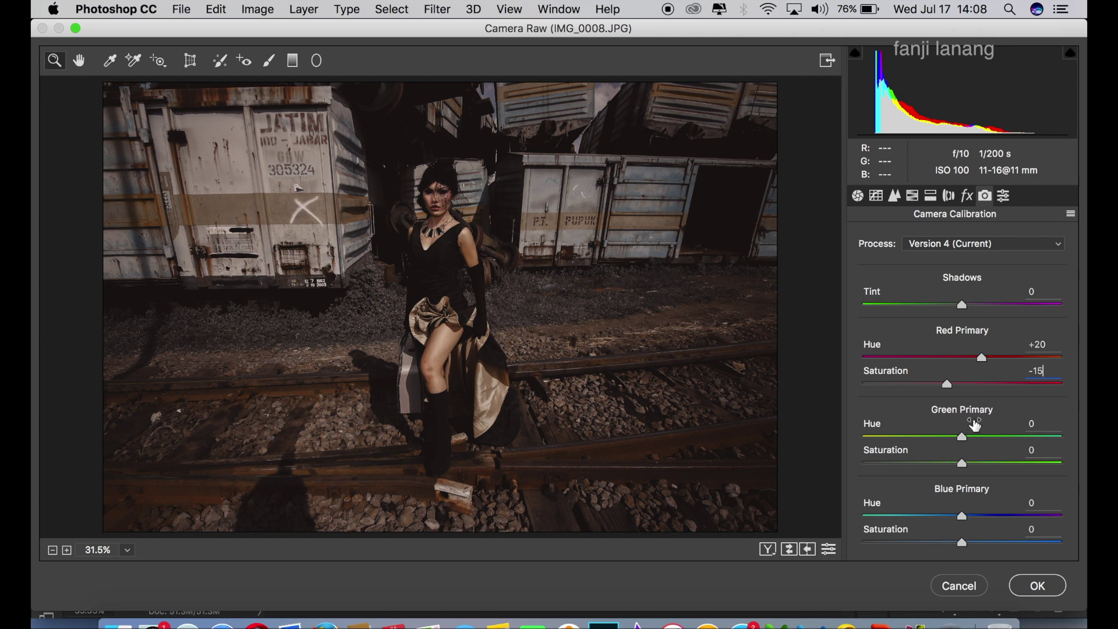
left_click(1028, 425)
type("0")
Step: Set the Blue Primary to Hue -55 and Saturation +30
left_click(906, 518)
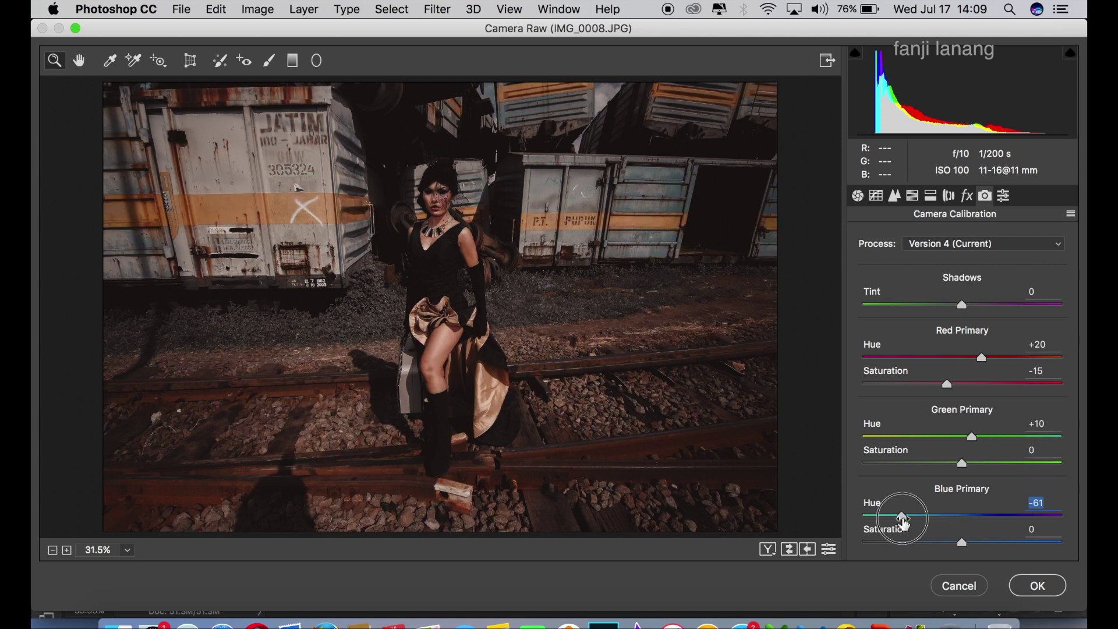
left_click_drag(906, 523, 915, 536)
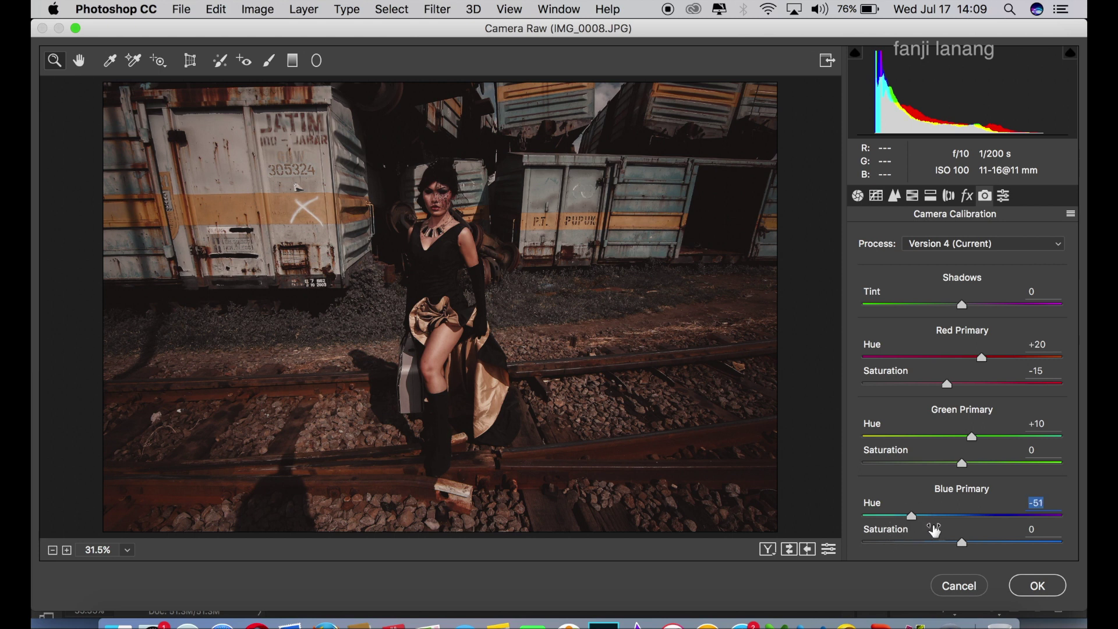
left_click_drag(982, 544, 994, 552)
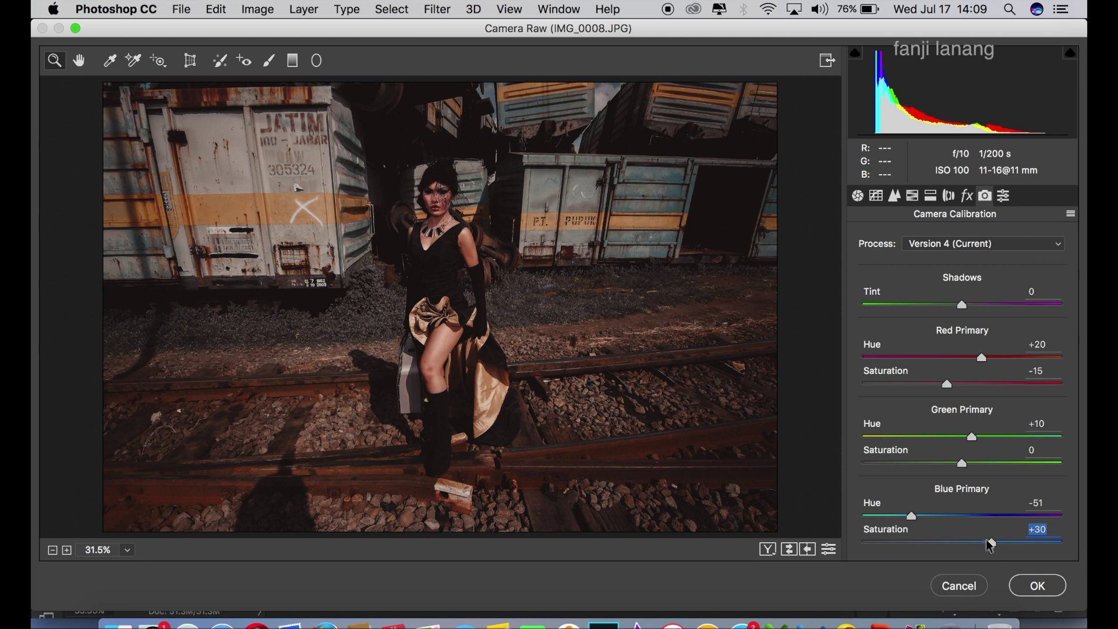
left_click_drag(914, 518, 907, 518)
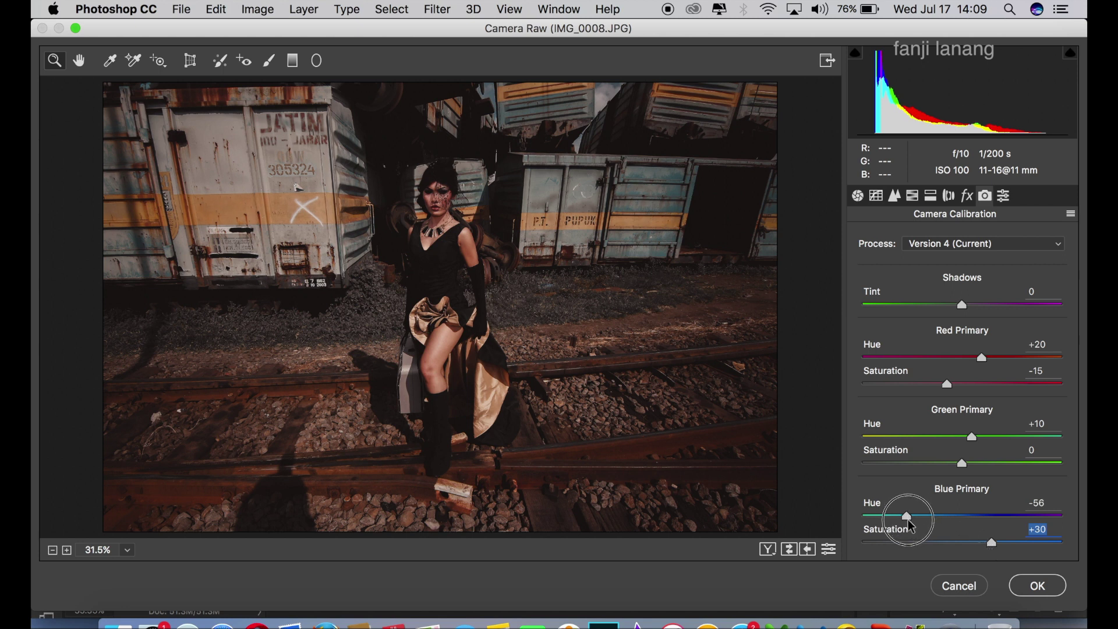
left_click_drag(909, 522, 912, 526)
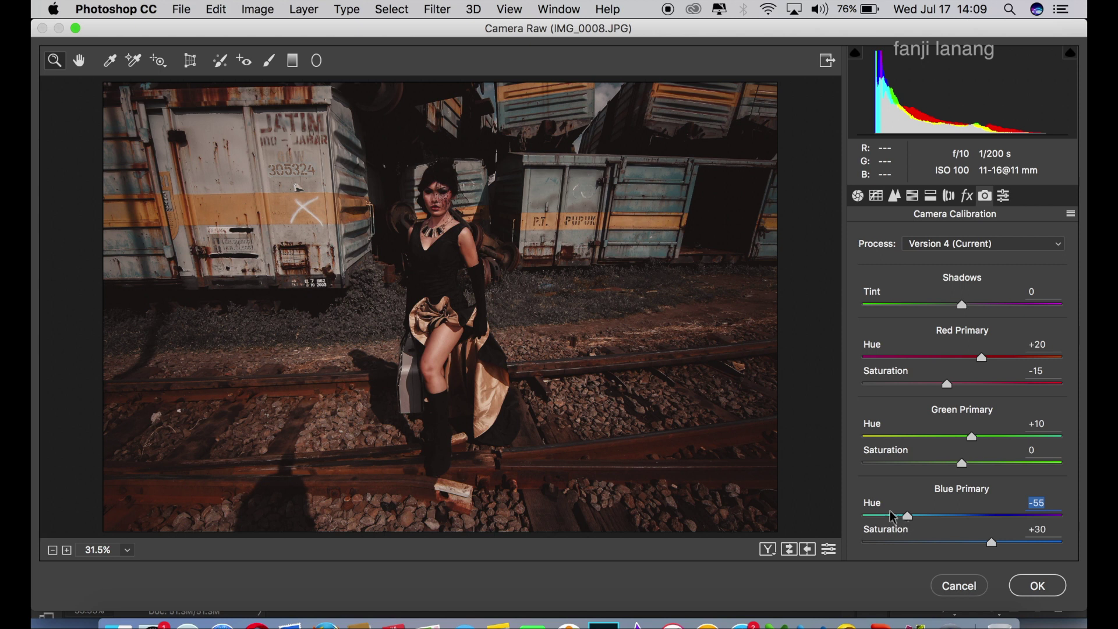
left_click(768, 549)
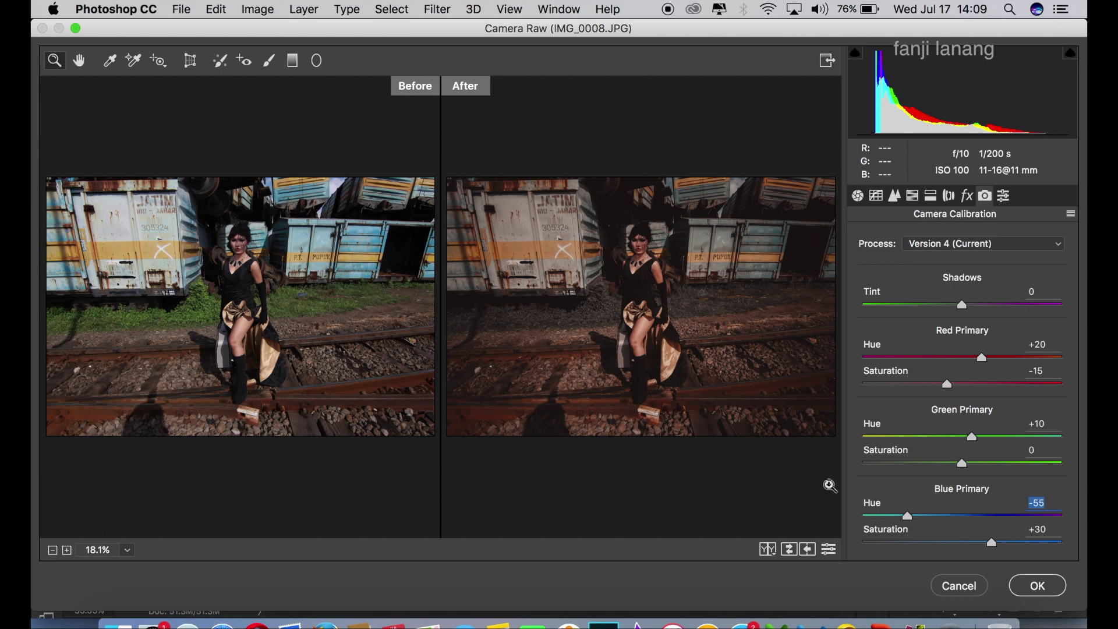
Step: Confirm with OK to apply the Camera Raw grade to Background copy
left_click(1055, 588)
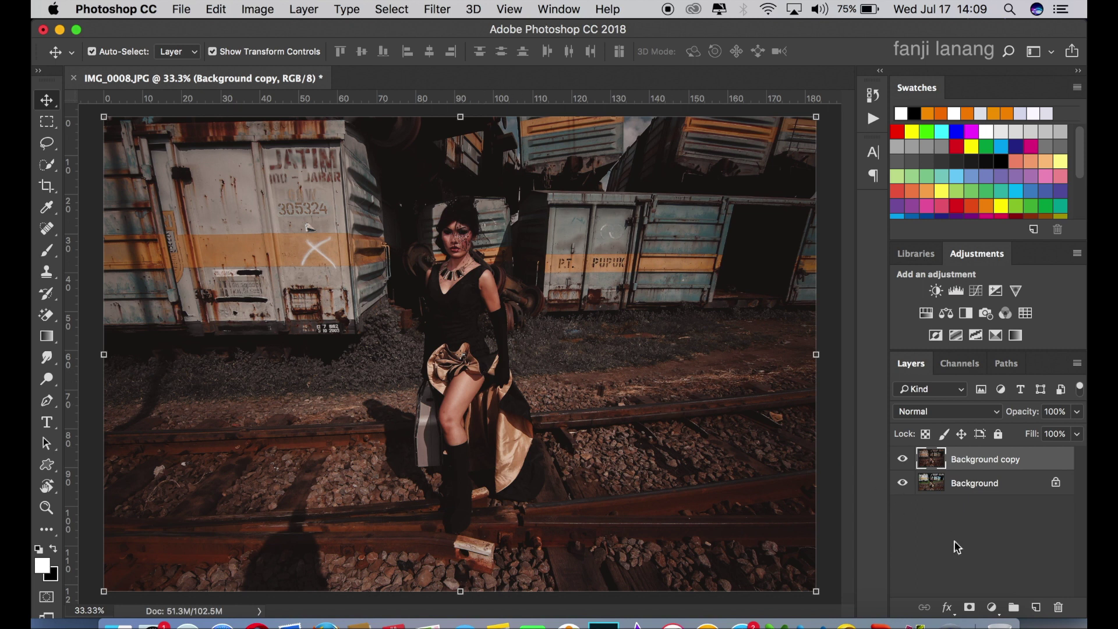
Step: Add a Selective Color layer tinting the Blacks with Magenta +5, Yellow -5 and Black +5
left_click(992, 607)
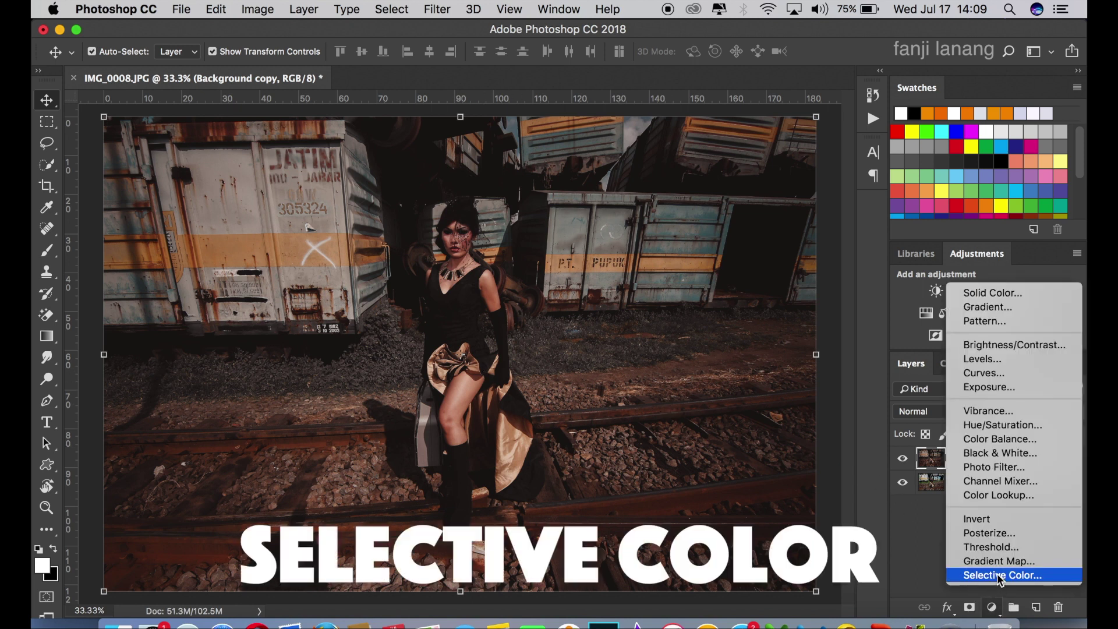
left_click(1000, 576)
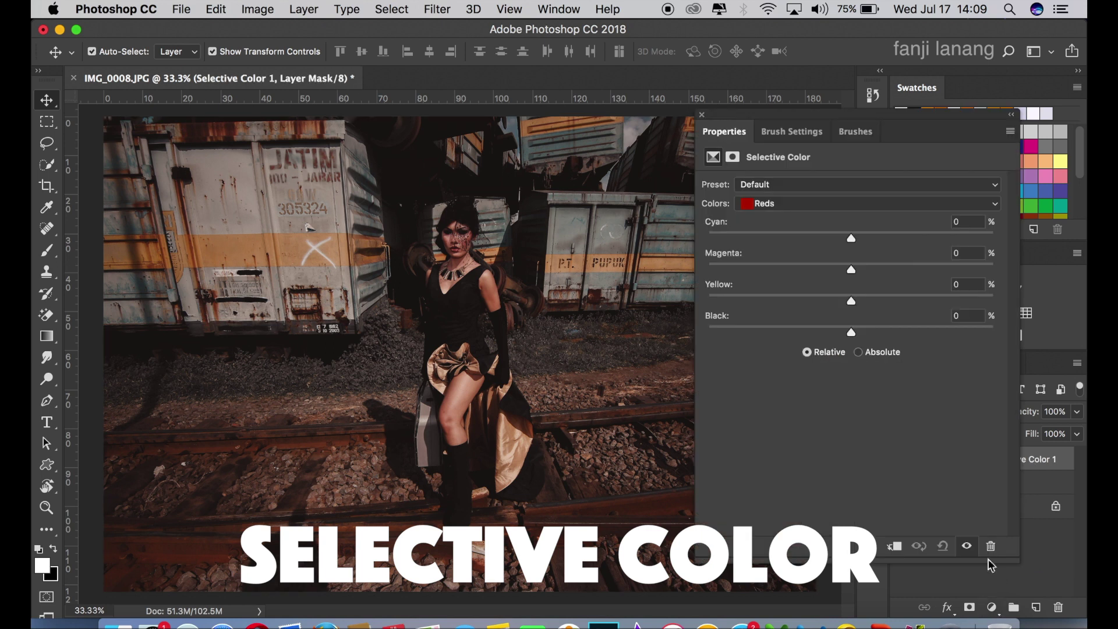
left_click(874, 203)
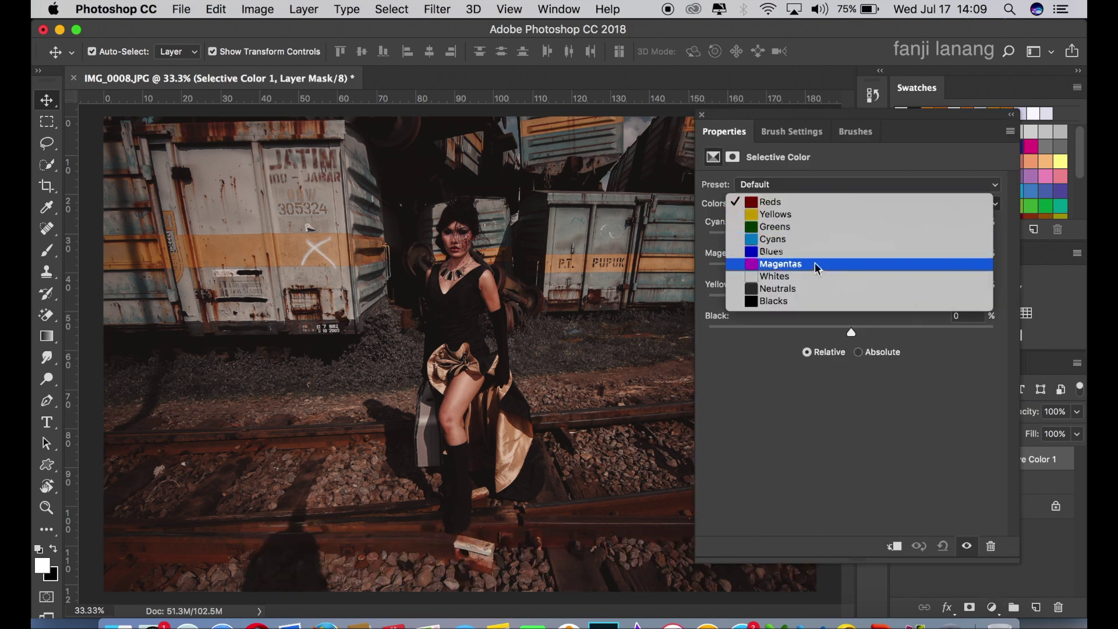
left_click(799, 300)
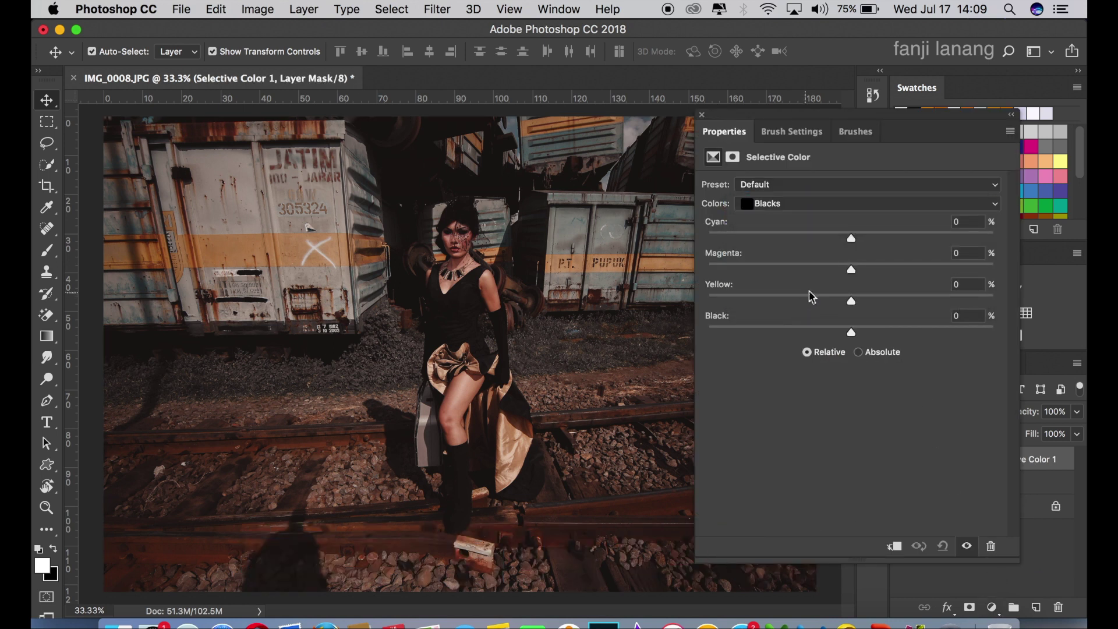
left_click(960, 252)
type("5")
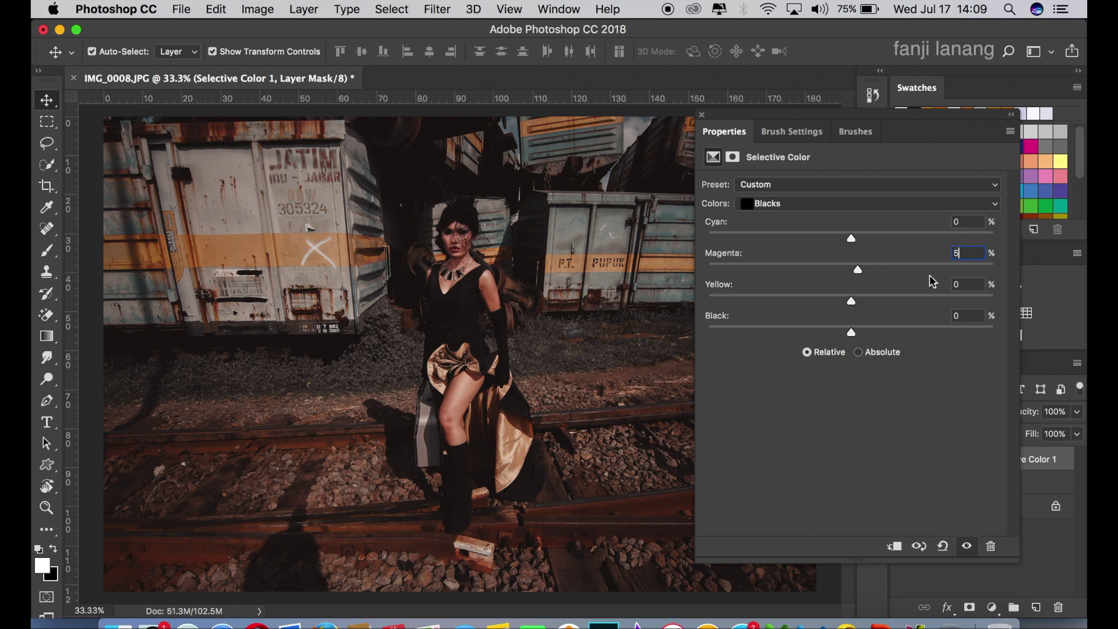
left_click(970, 284)
type("5")
left_click(954, 315)
type("5")
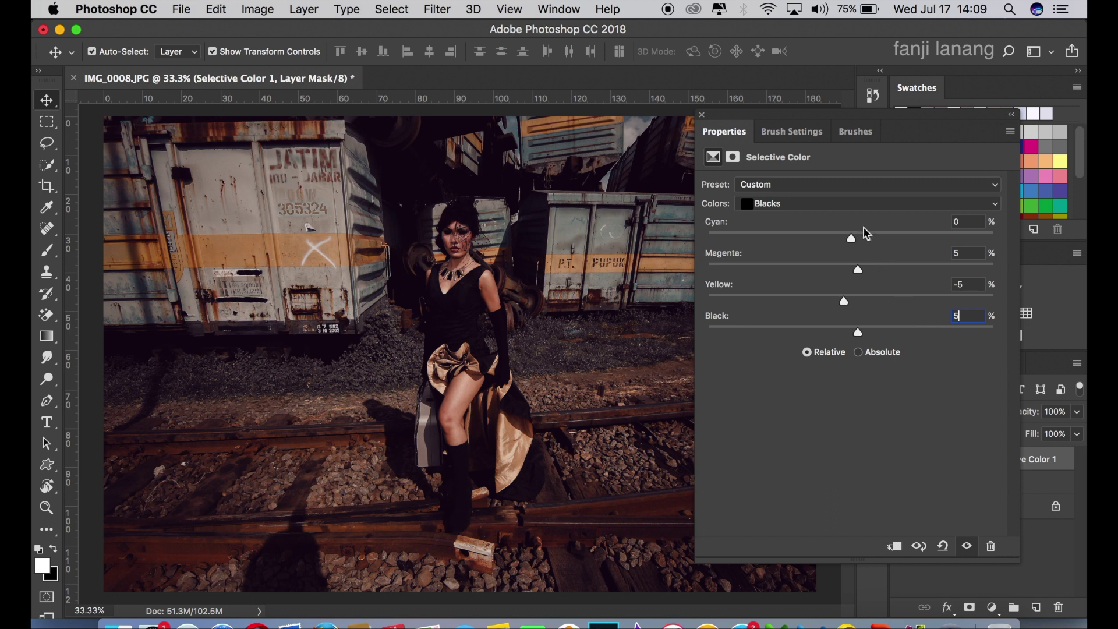
left_click(703, 115)
Step: Add a Hue/Saturation layer that shifts only the Reds hue by +3
left_click(994, 607)
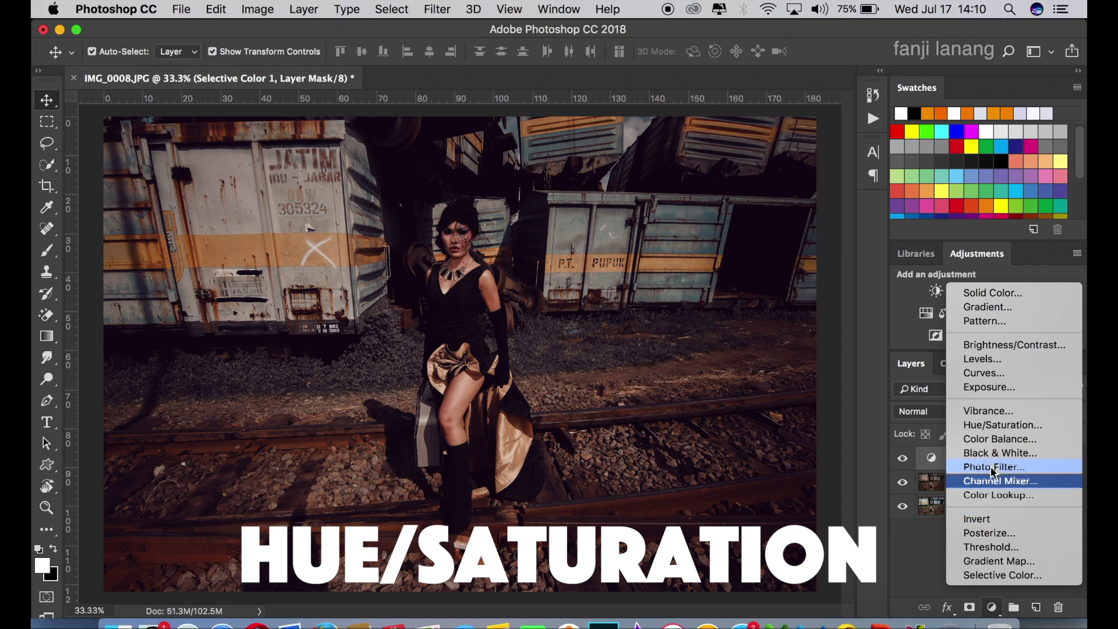
left_click(993, 425)
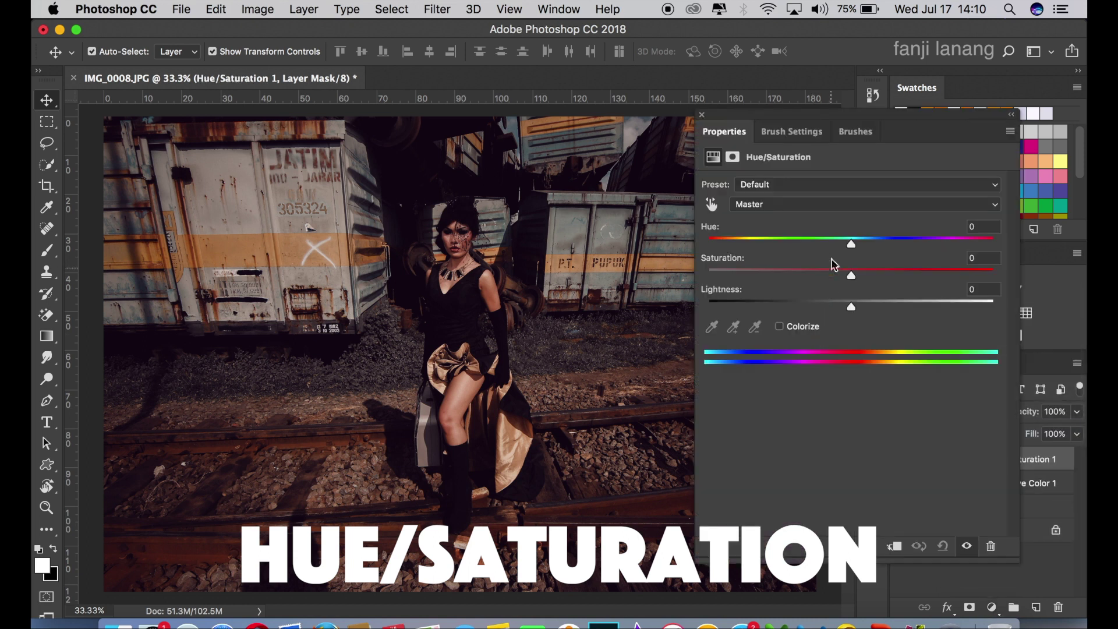
left_click(833, 204)
left_click(830, 215)
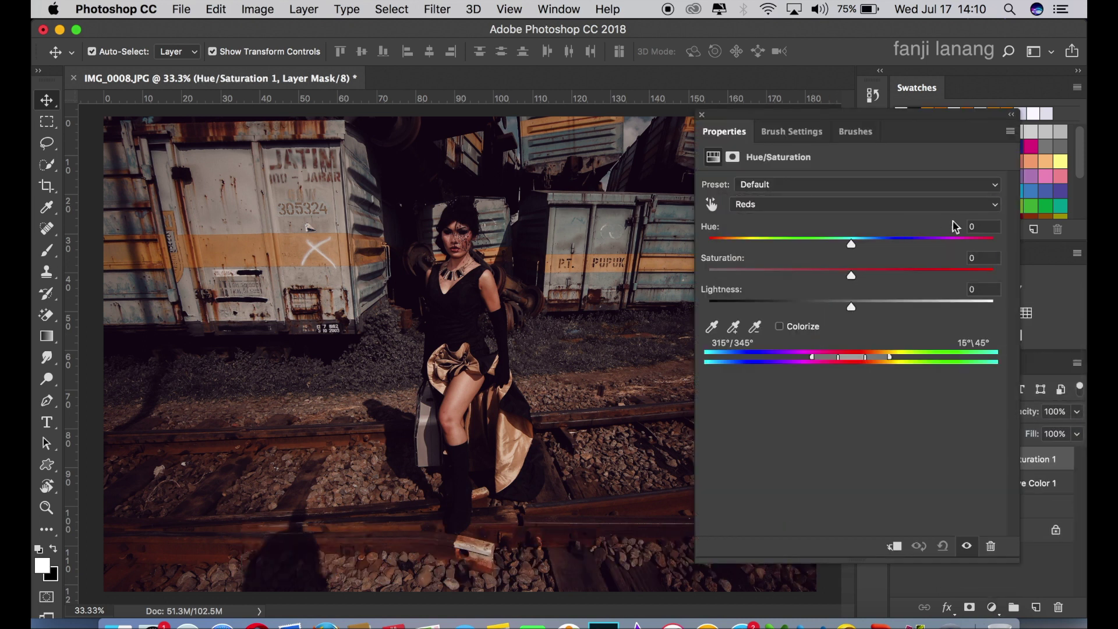
left_click(979, 226)
type("3")
left_click(702, 115)
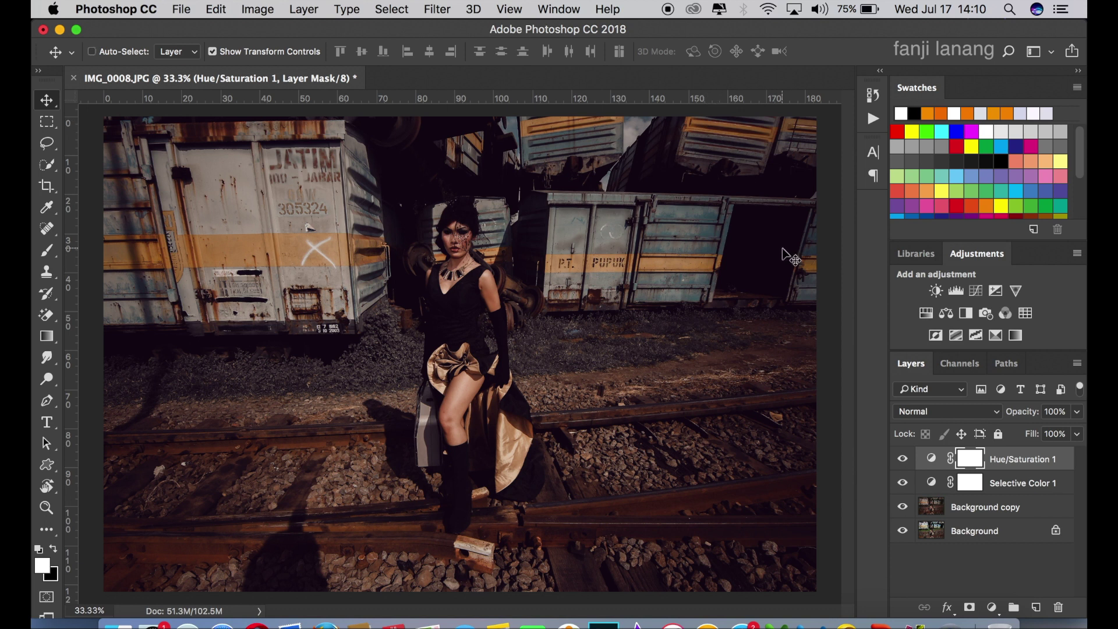
key("ctrl+minus")
key("ctrl+plus")
Step: Create a new empty layer and load the signature brush preset in the Brush tool
left_click(1036, 608)
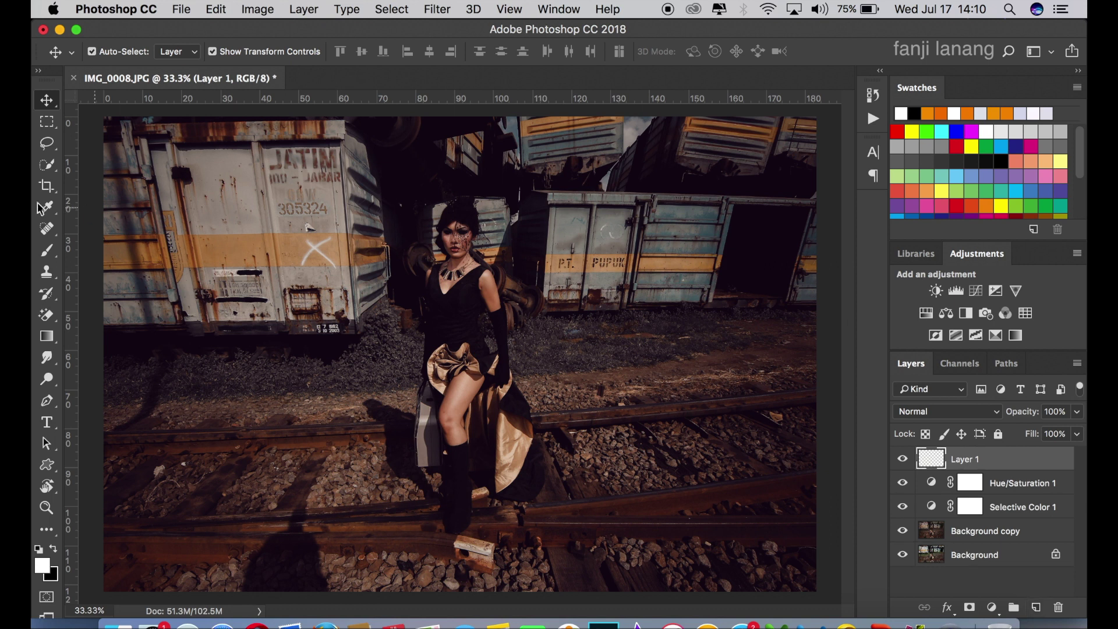
left_click(46, 256)
left_click(116, 52)
left_click(74, 173)
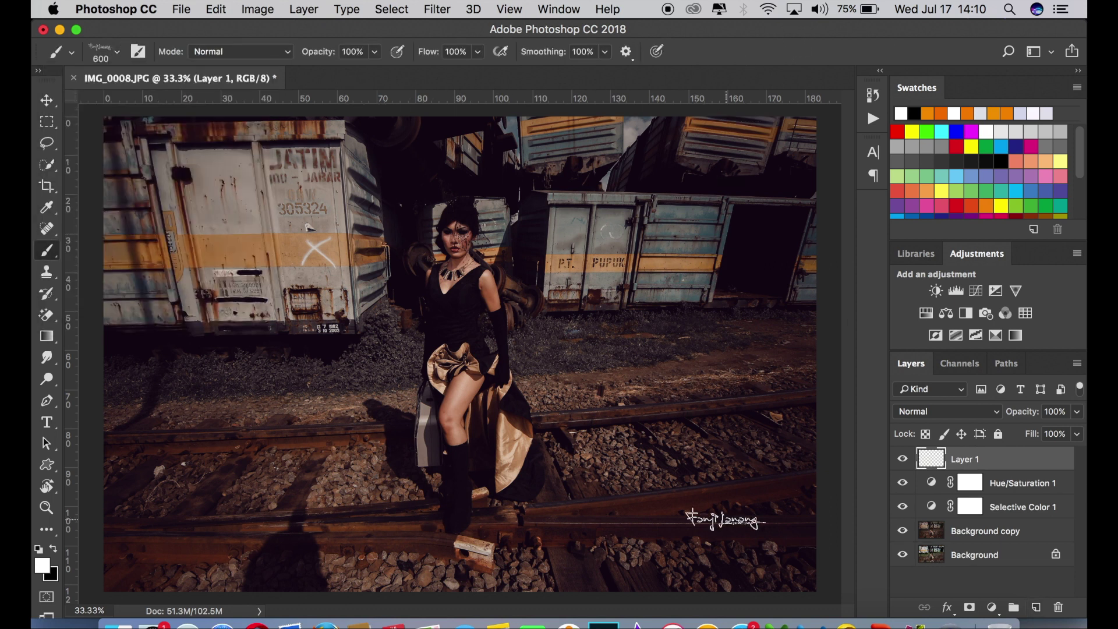